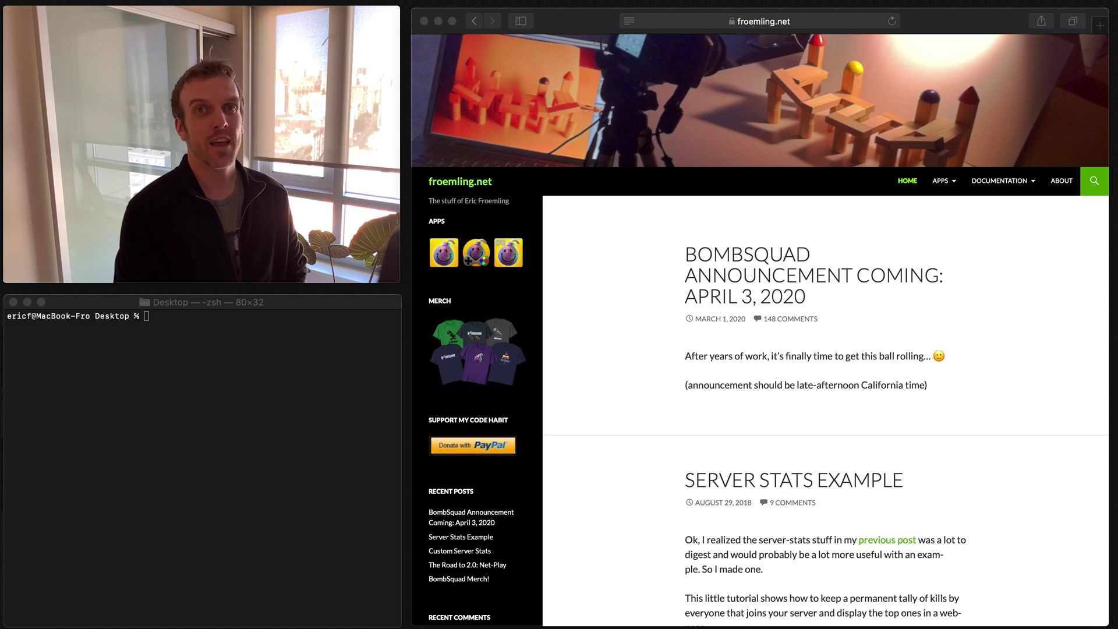
Go to ballistica.net and follow its link to the Ballistica repository on GitHub.
{"action": "left_click", "coordinate": [577, 354]}
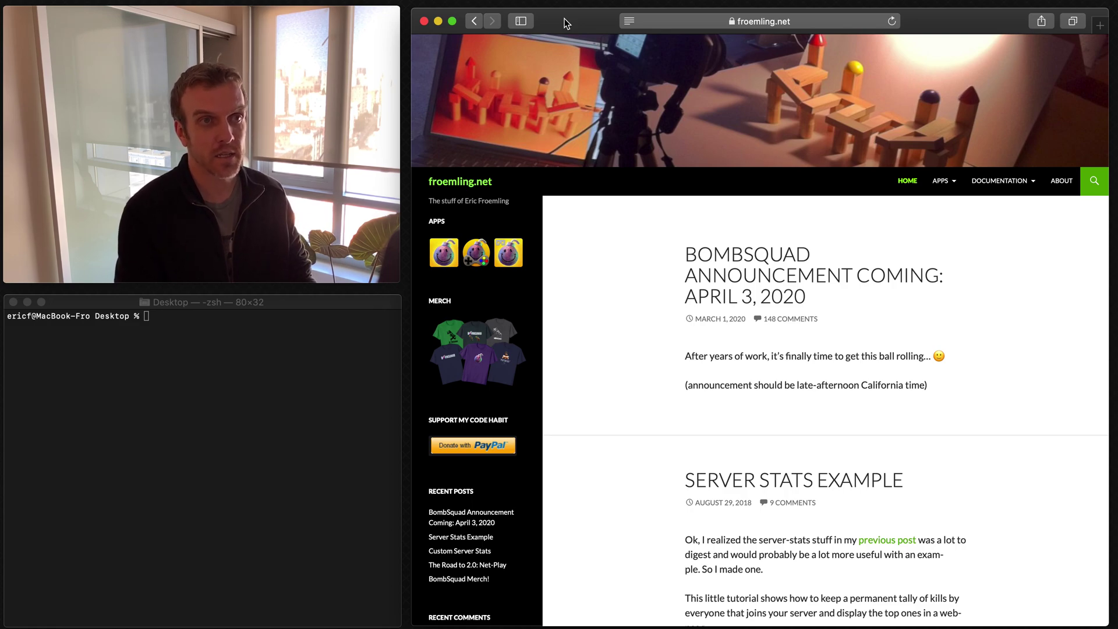
{"action": "key", "text": "super+l"}
{"action": "type", "text": "ballistica"}
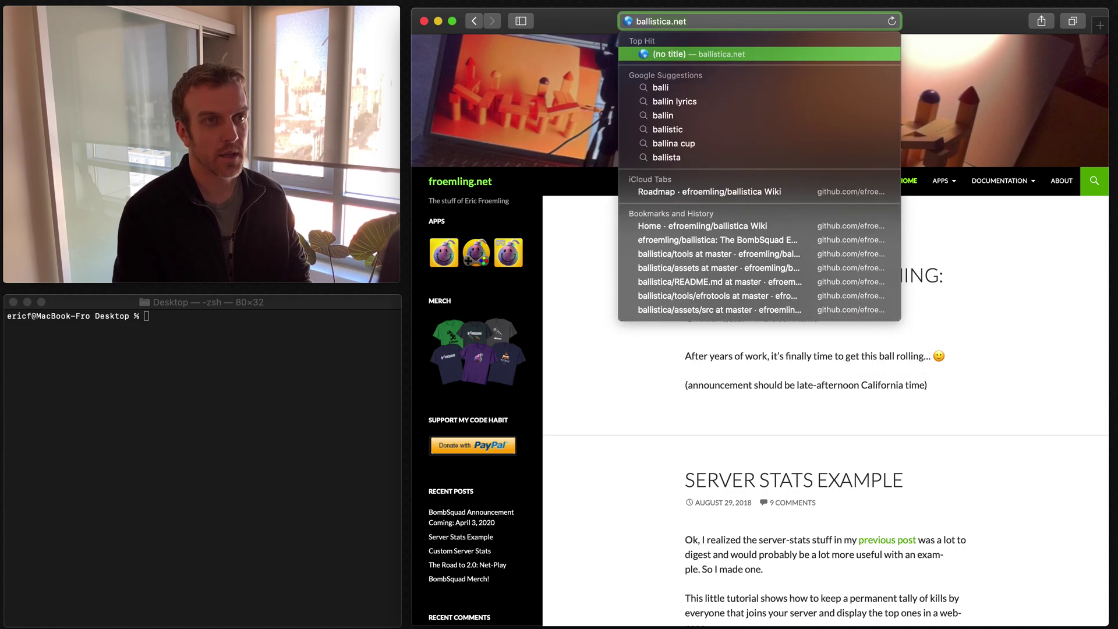
{"action": "key", "text": "Return"}
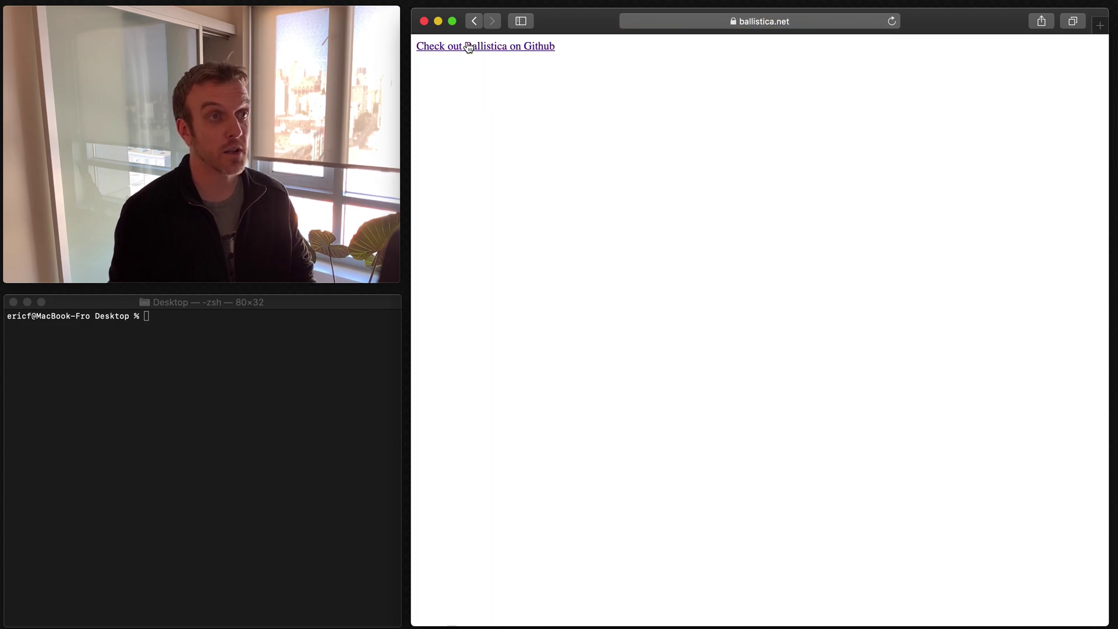
{"action": "left_click", "coordinate": [469, 46]}
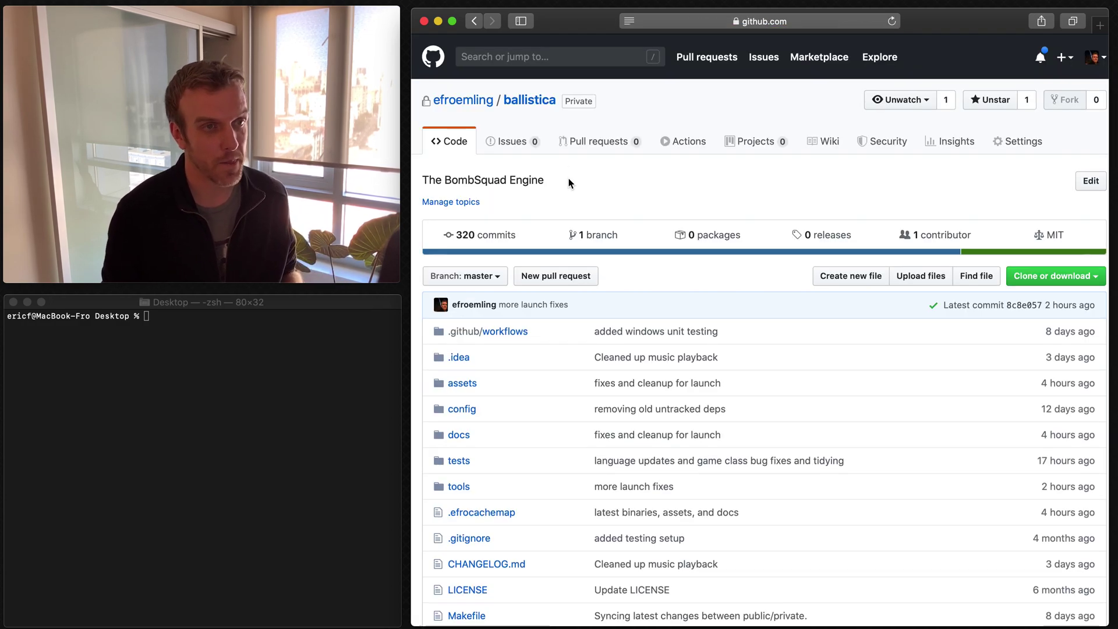
Look over the repository's file list and the README's introduction and Project Goals section.
{"action": "scroll", "coordinate": [577, 379], "scroll_direction": "down", "scroll_amount": 5}
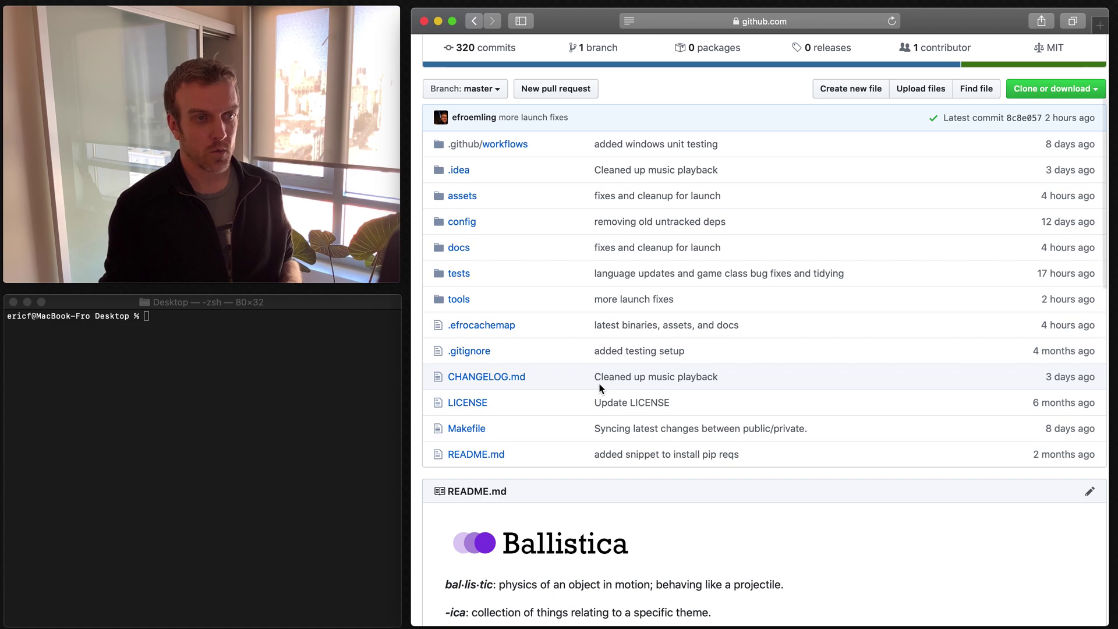
{"action": "scroll", "coordinate": [600, 384], "scroll_direction": "up", "scroll_amount": 5}
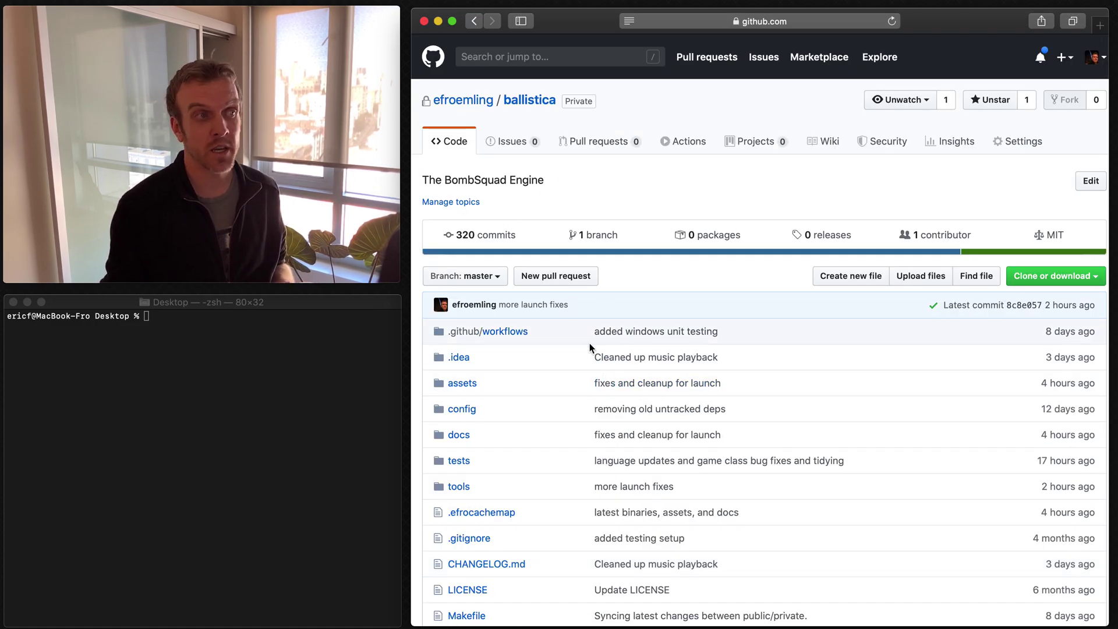
{"action": "scroll", "coordinate": [593, 342], "scroll_direction": "down", "scroll_amount": 3}
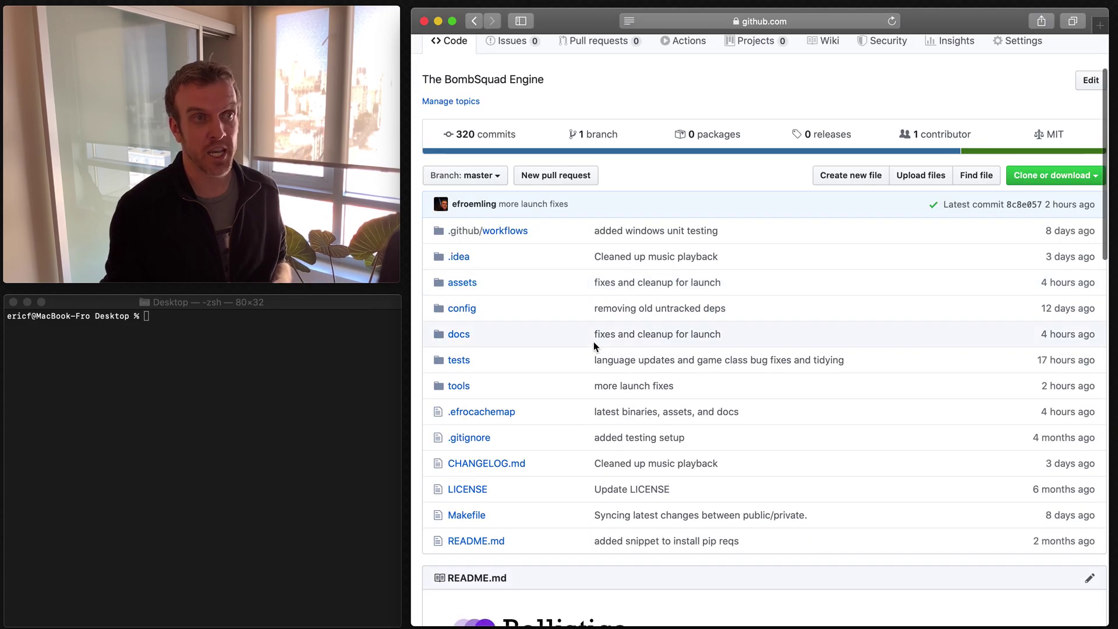
{"action": "scroll", "coordinate": [593, 341], "scroll_direction": "down", "scroll_amount": 5}
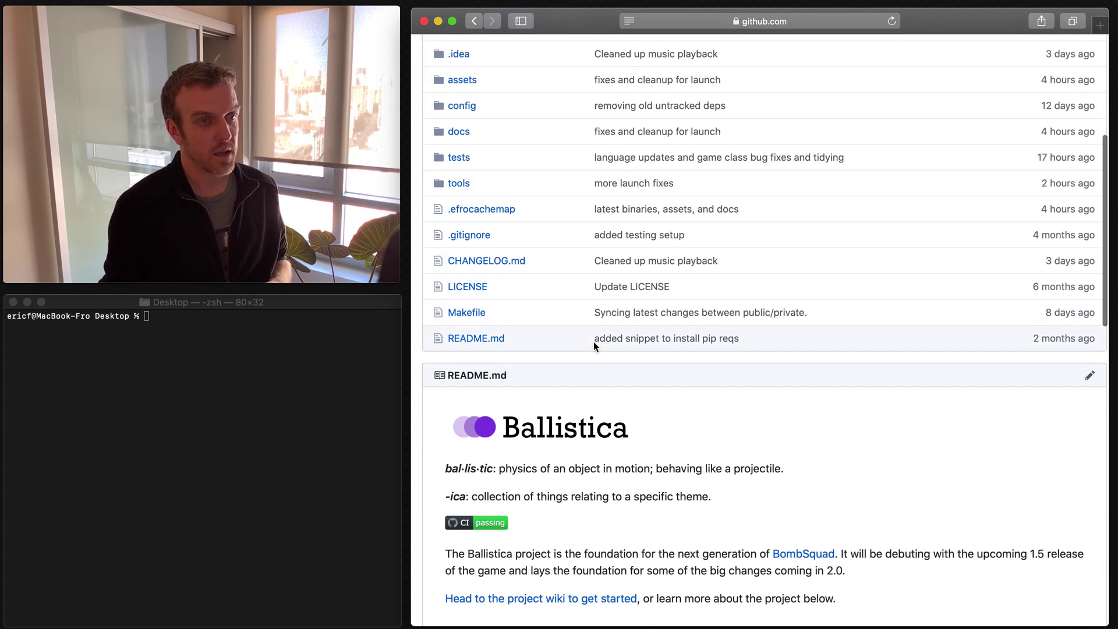
{"action": "scroll", "coordinate": [594, 347], "scroll_direction": "down", "scroll_amount": 4}
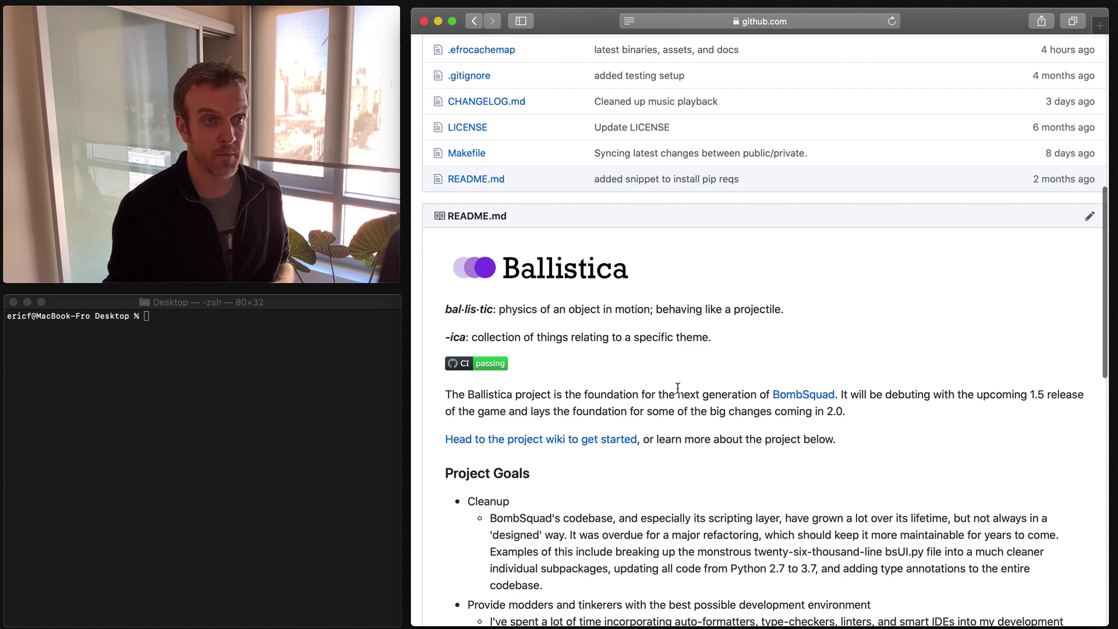
{"action": "scroll", "coordinate": [678, 387], "scroll_direction": "down", "scroll_amount": 1}
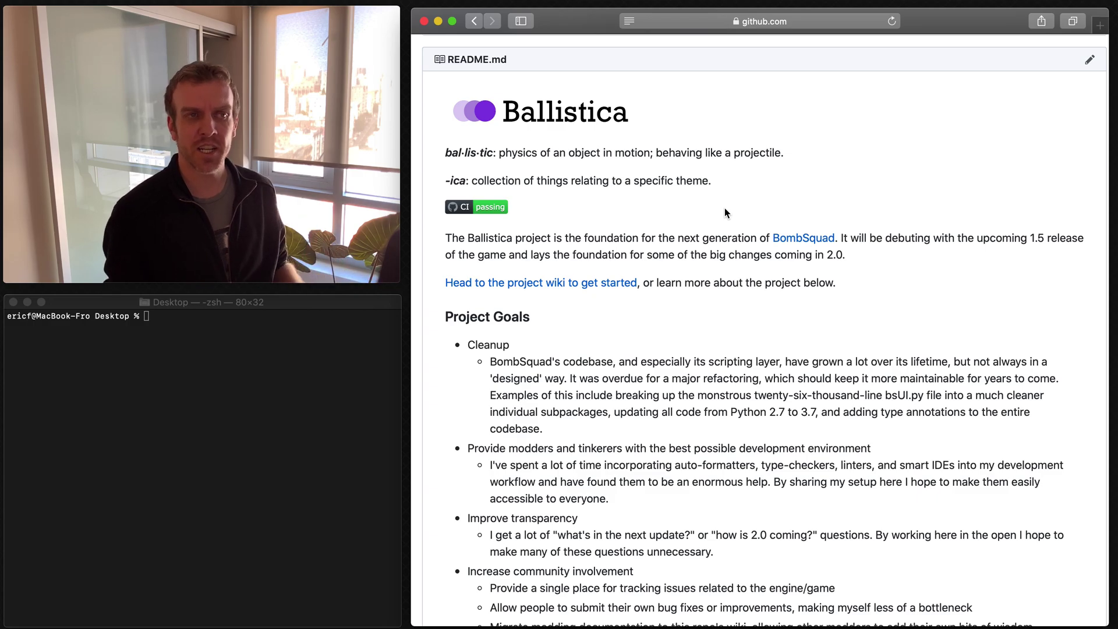
{"action": "scroll", "coordinate": [721, 273], "scroll_direction": "down", "scroll_amount": 3}
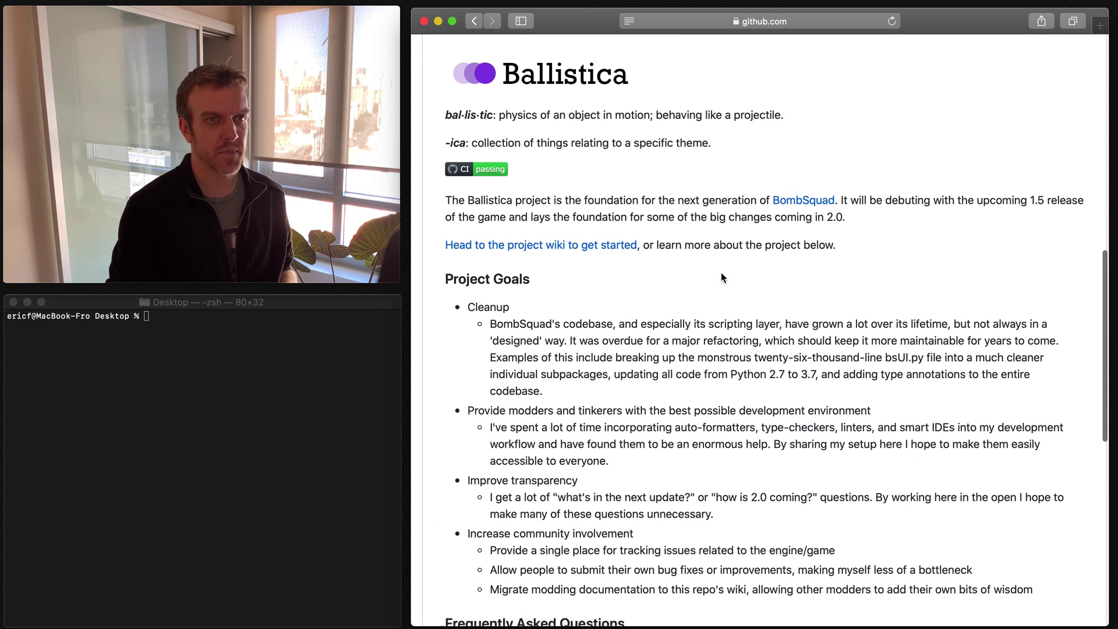
{"action": "scroll", "coordinate": [721, 273], "scroll_direction": "up", "scroll_amount": 15}
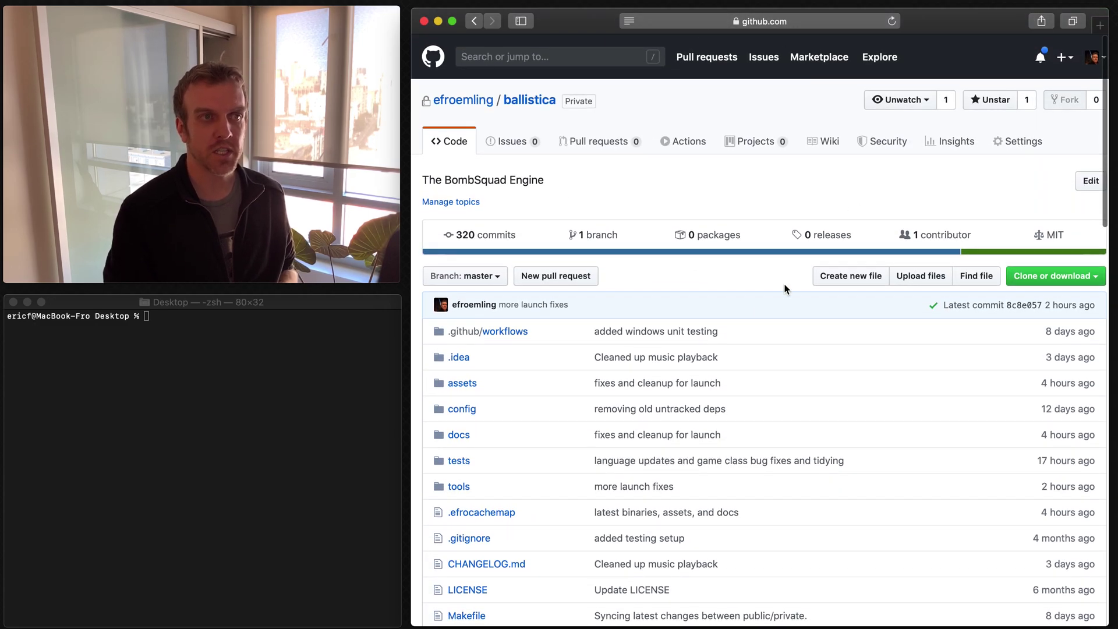
Read the README's Frequently Asked Questions and return to the repository's file list.
{"action": "scroll", "coordinate": [704, 498], "scroll_direction": "down", "scroll_amount": 15}
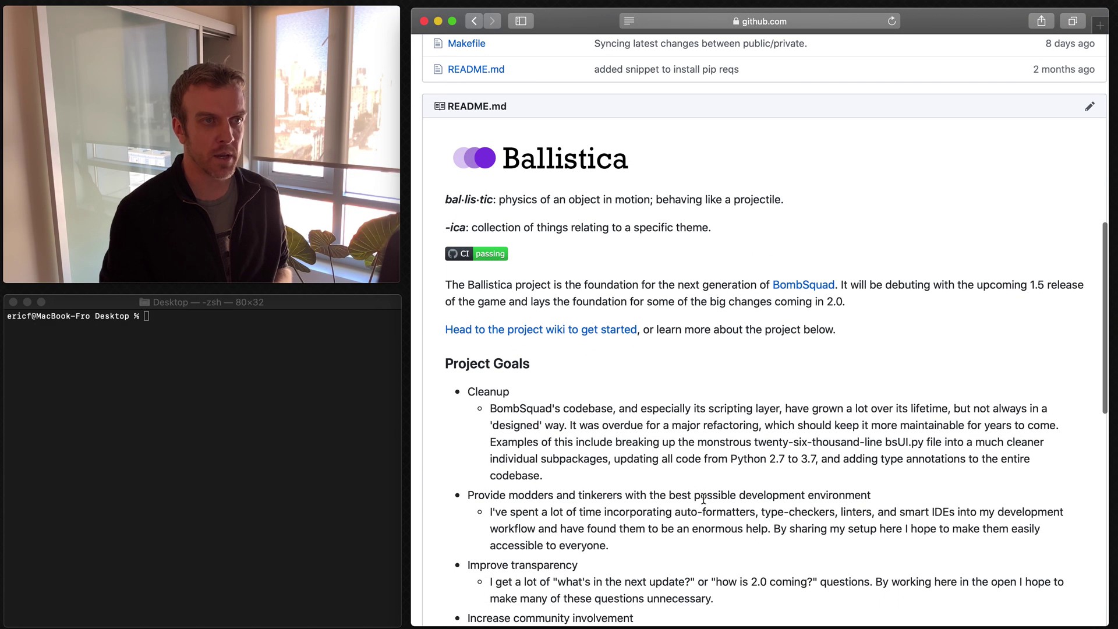
{"action": "scroll", "coordinate": [703, 498], "scroll_direction": "down", "scroll_amount": 5}
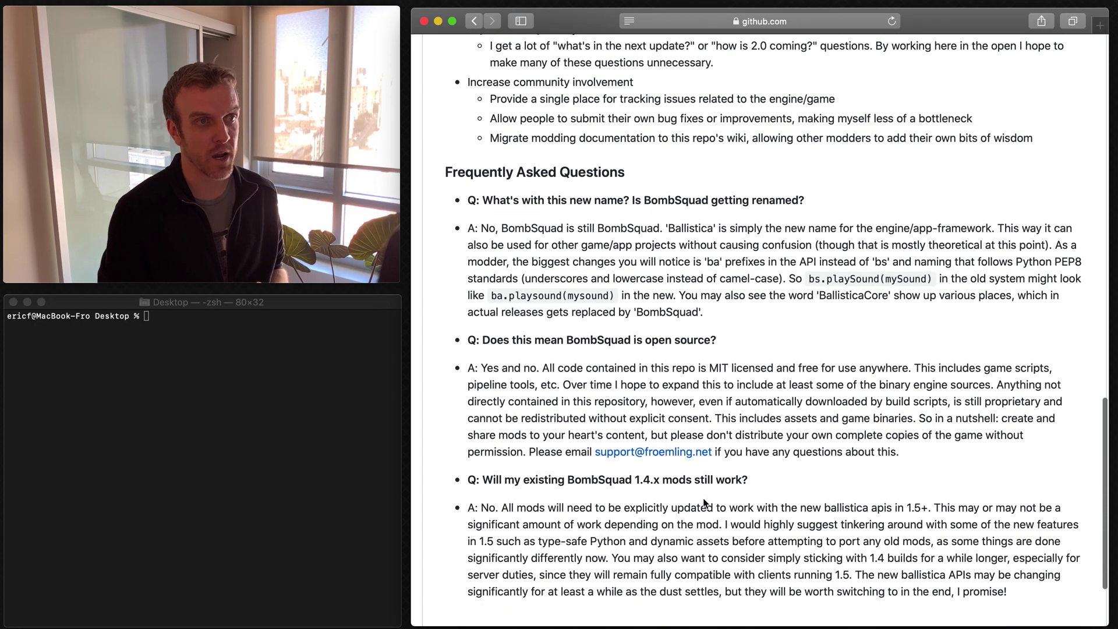
{"action": "scroll", "coordinate": [721, 243], "scroll_direction": "up", "scroll_amount": 4}
{"action": "scroll", "coordinate": [721, 244], "scroll_direction": "up", "scroll_amount": 4}
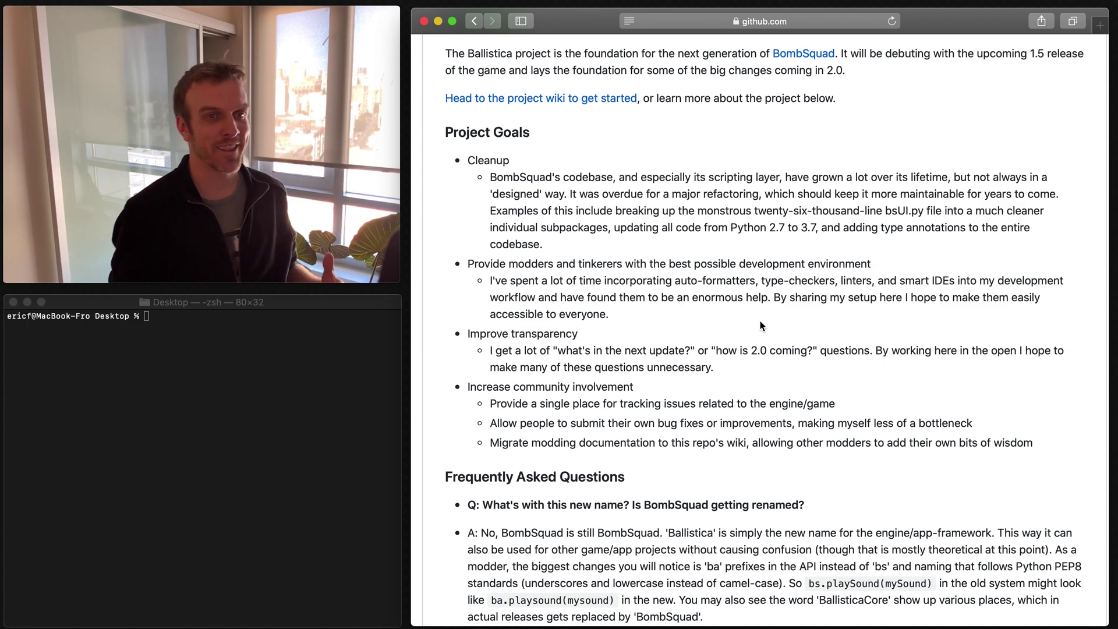
{"action": "scroll", "coordinate": [735, 347], "scroll_direction": "up", "scroll_amount": 5}
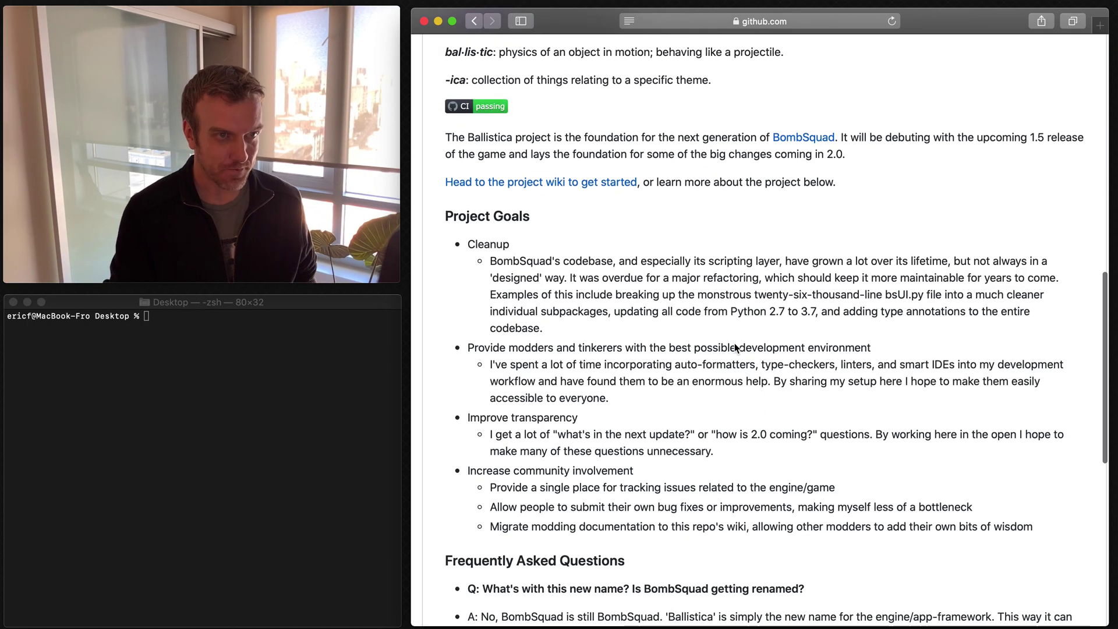
{"action": "scroll", "coordinate": [735, 347], "scroll_direction": "up", "scroll_amount": 9}
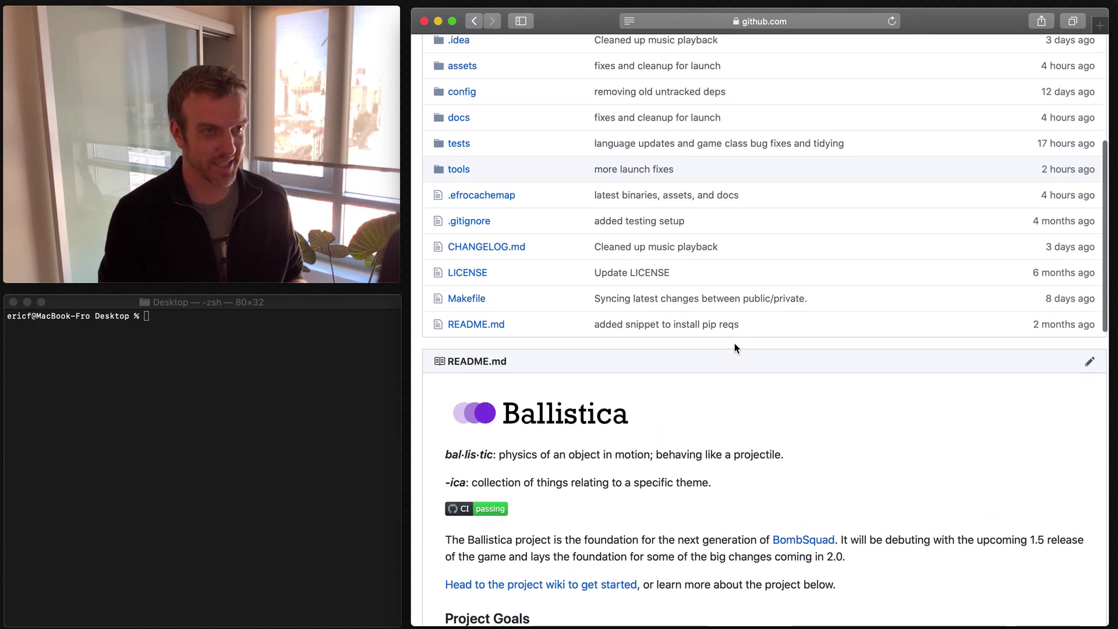
{"action": "scroll", "coordinate": [735, 344], "scroll_direction": "up", "scroll_amount": 1}
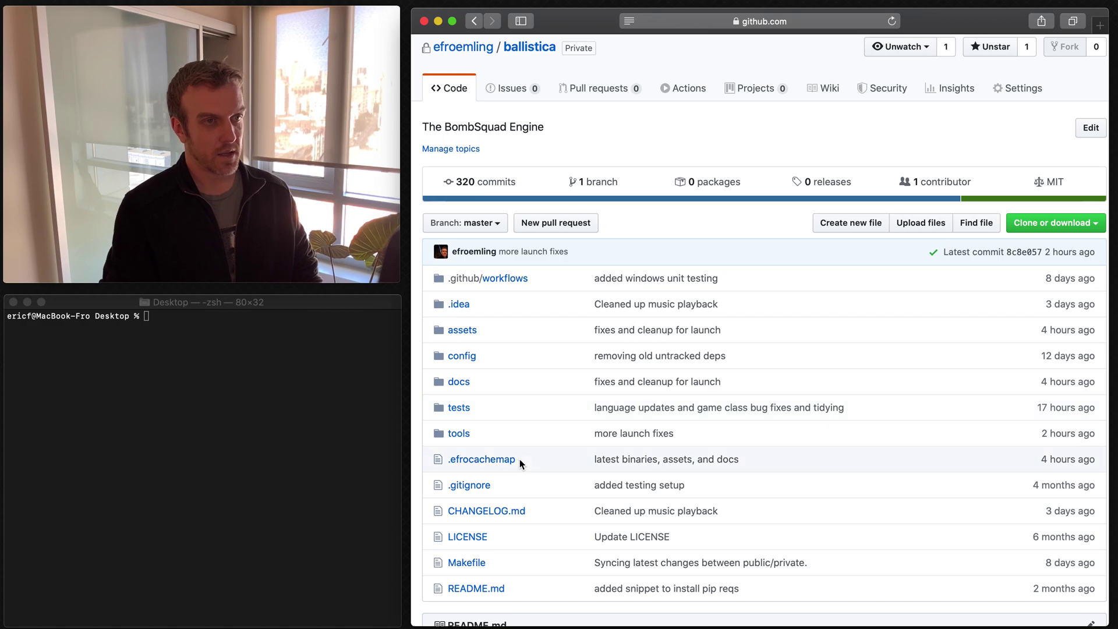
Browse into the repository's assets/src/ba_data/python folder to see the game script packages.
{"action": "scroll", "coordinate": [528, 451], "scroll_direction": "down", "scroll_amount": 3}
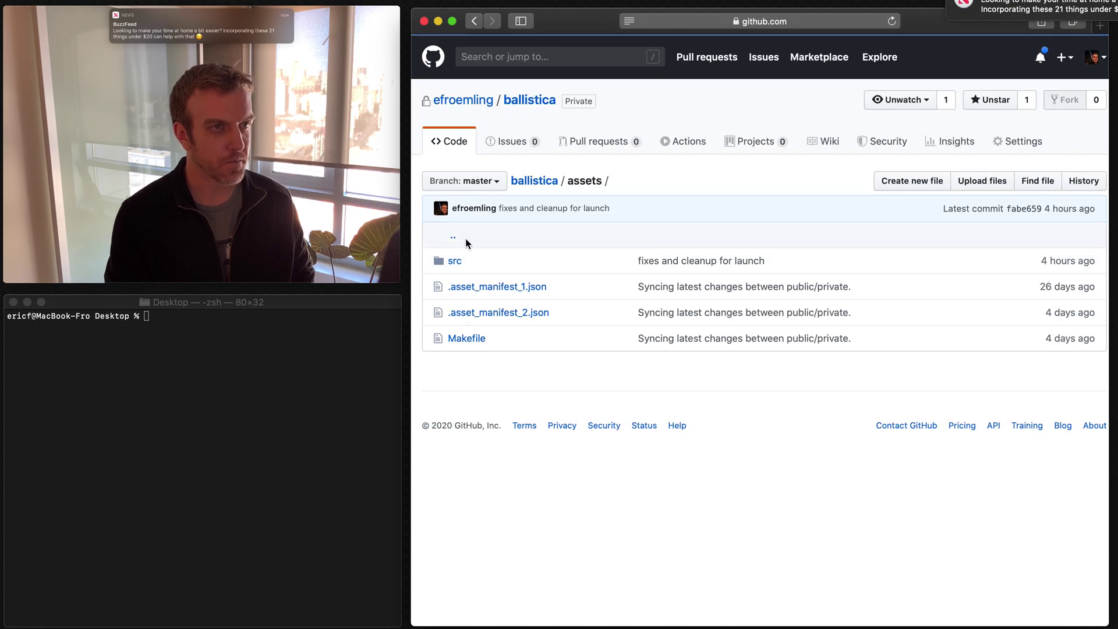
{"action": "left_click", "coordinate": [458, 260]}
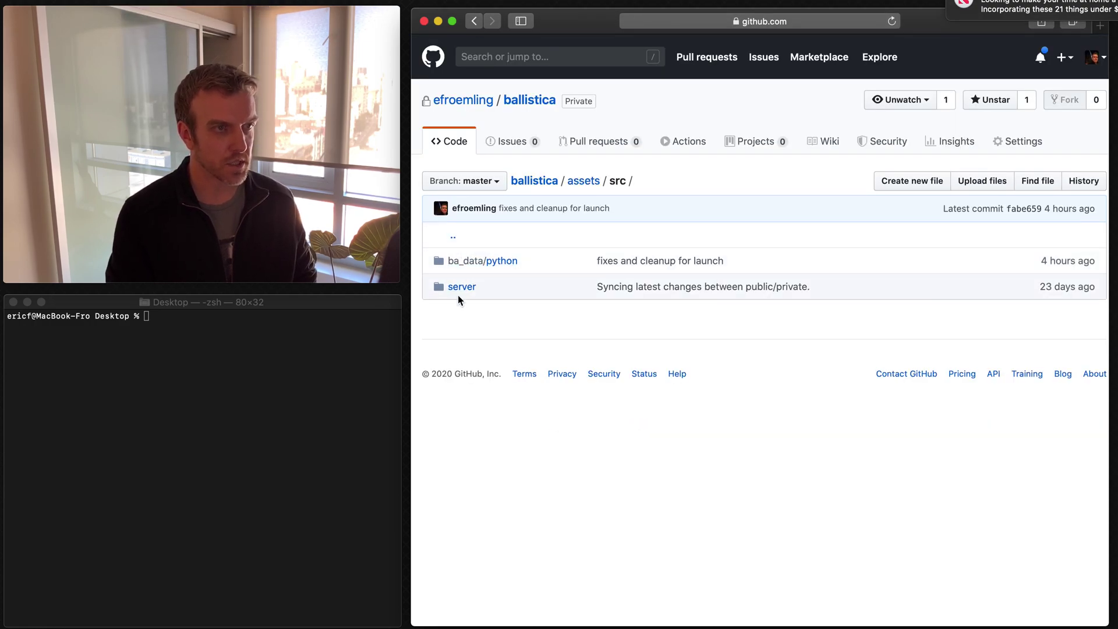
{"action": "left_click", "coordinate": [511, 259]}
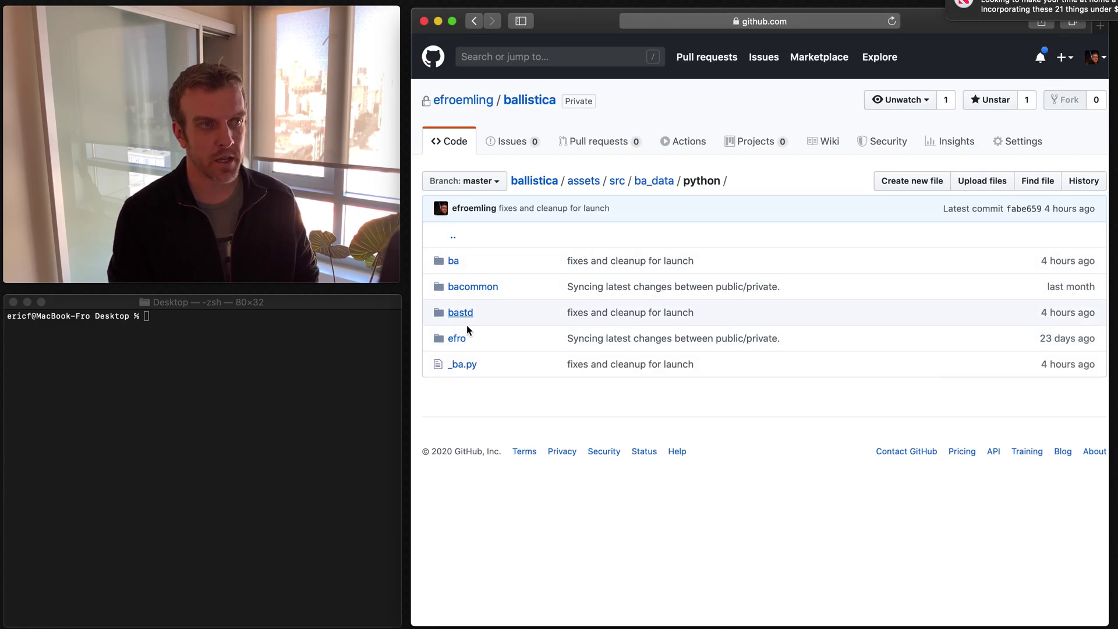
Return to the repository root, inspect the scripts in tools/efrotools, and go back to the tools folder.
{"action": "left_click", "coordinate": [524, 106]}
{"action": "scroll", "coordinate": [551, 440], "scroll_direction": "down", "scroll_amount": 2}
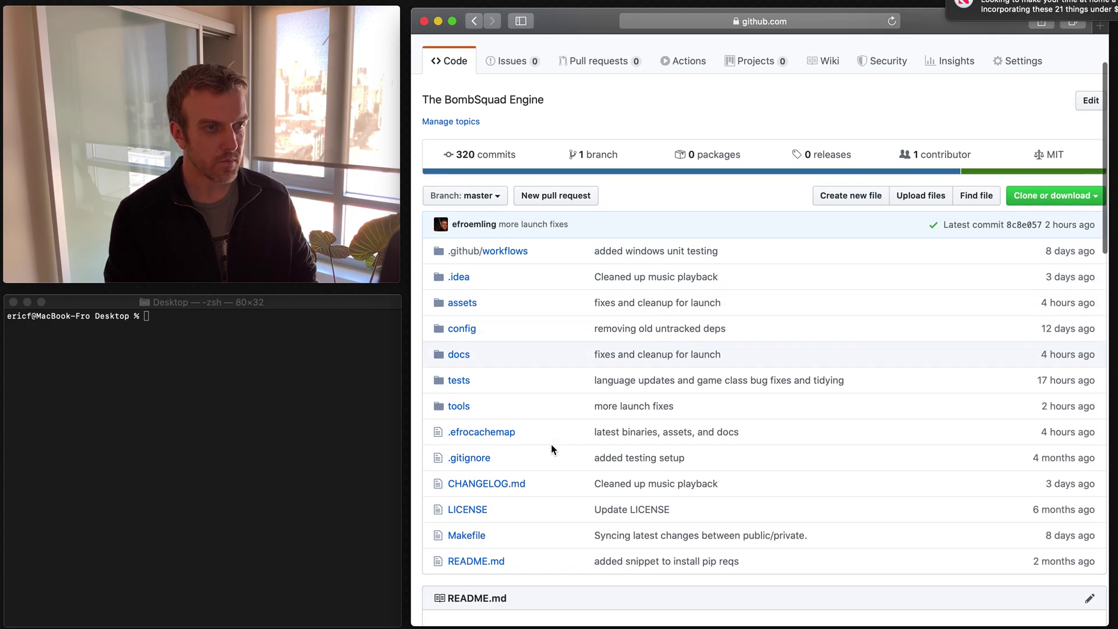
{"action": "left_click", "coordinate": [464, 408]}
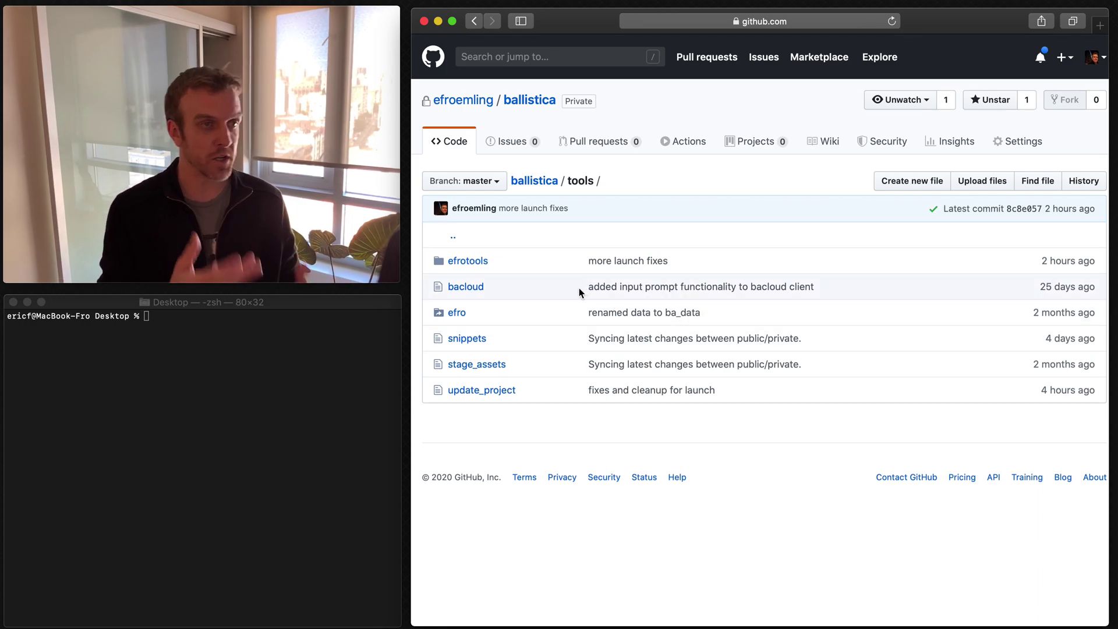
{"action": "left_click", "coordinate": [479, 261]}
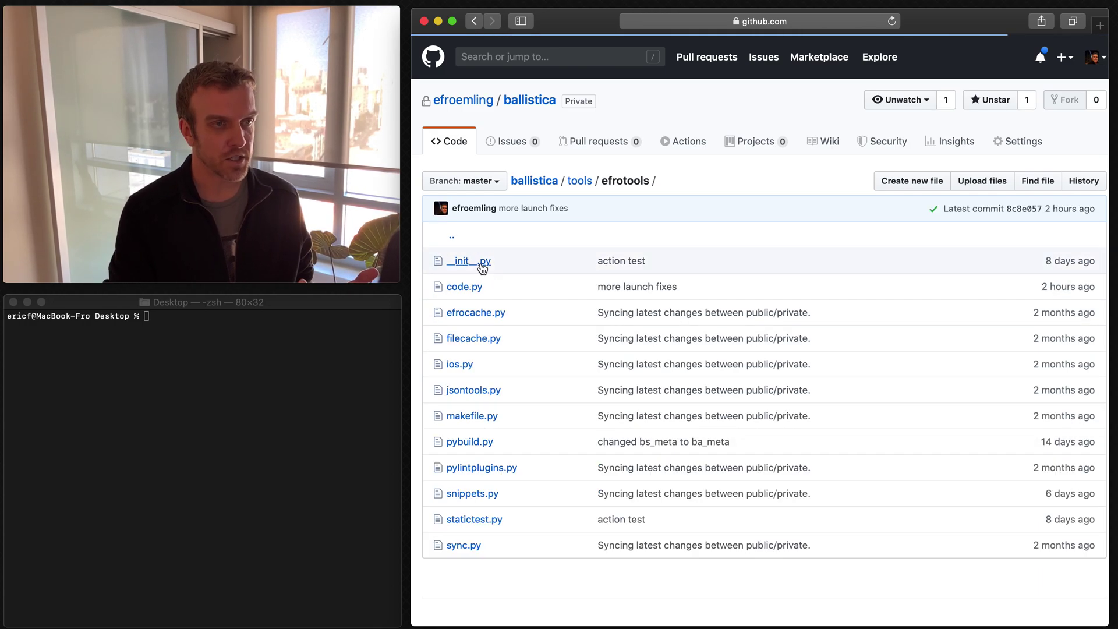
{"action": "scroll", "coordinate": [529, 389], "scroll_direction": "down", "scroll_amount": 2}
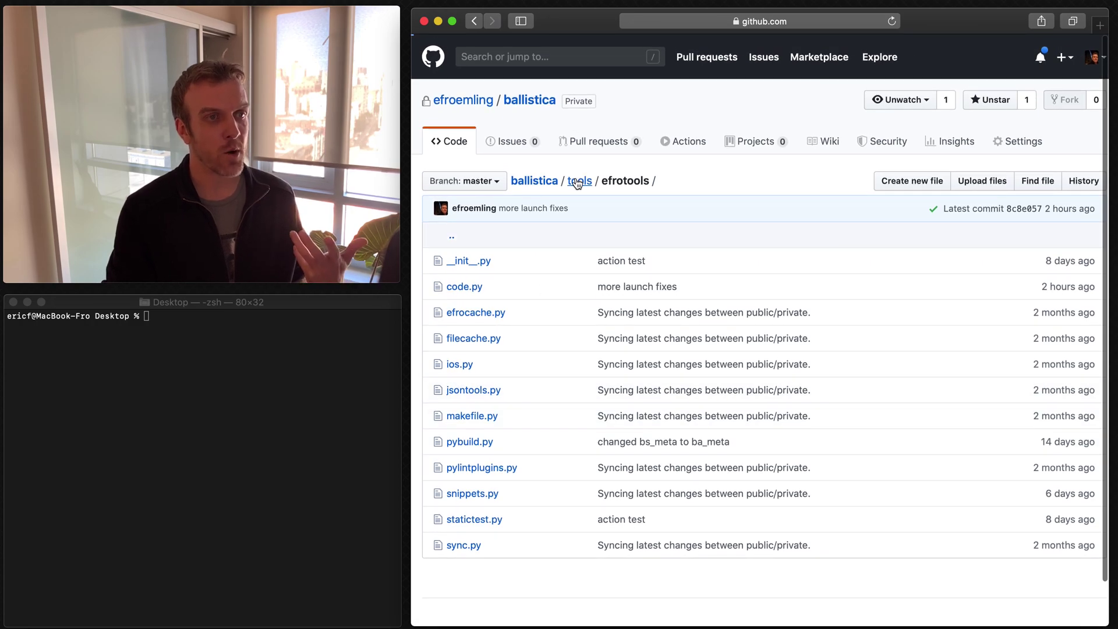
{"action": "left_click", "coordinate": [578, 182]}
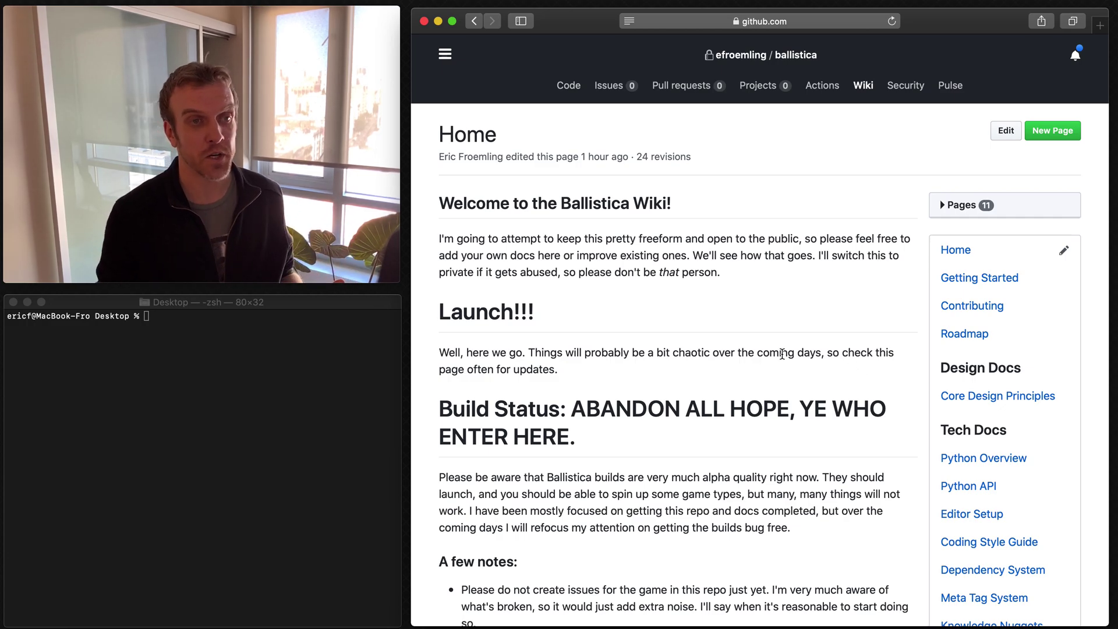
Review the launch announcement, build status and notes on the Ballistica wiki's Home page.
{"action": "scroll", "coordinate": [879, 407], "scroll_direction": "down", "scroll_amount": 10}
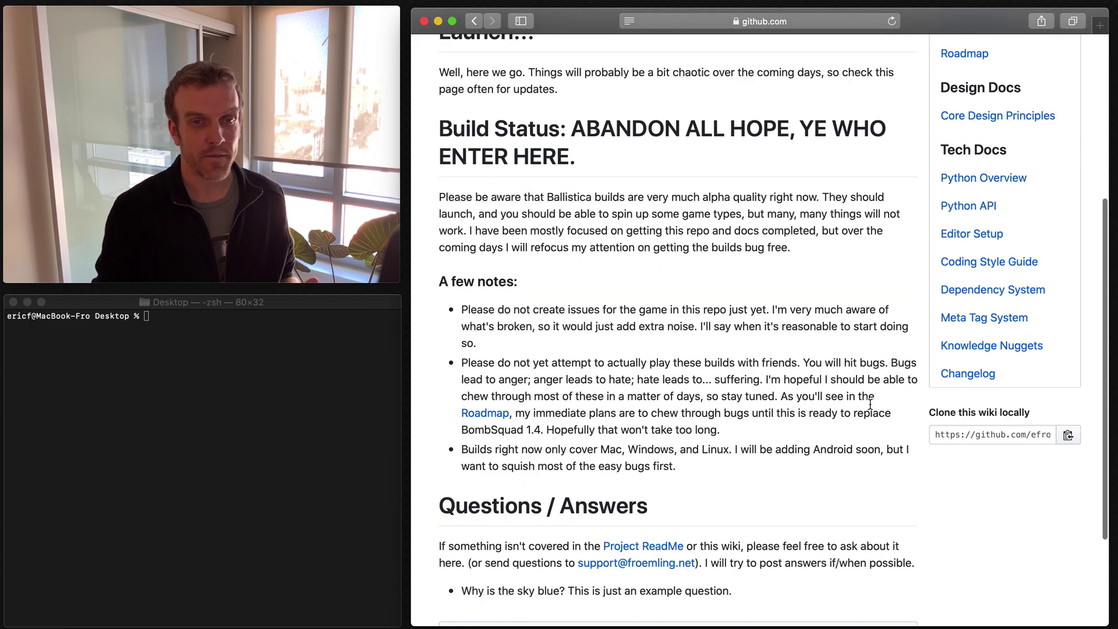
{"action": "scroll", "coordinate": [921, 357], "scroll_direction": "up", "scroll_amount": 10}
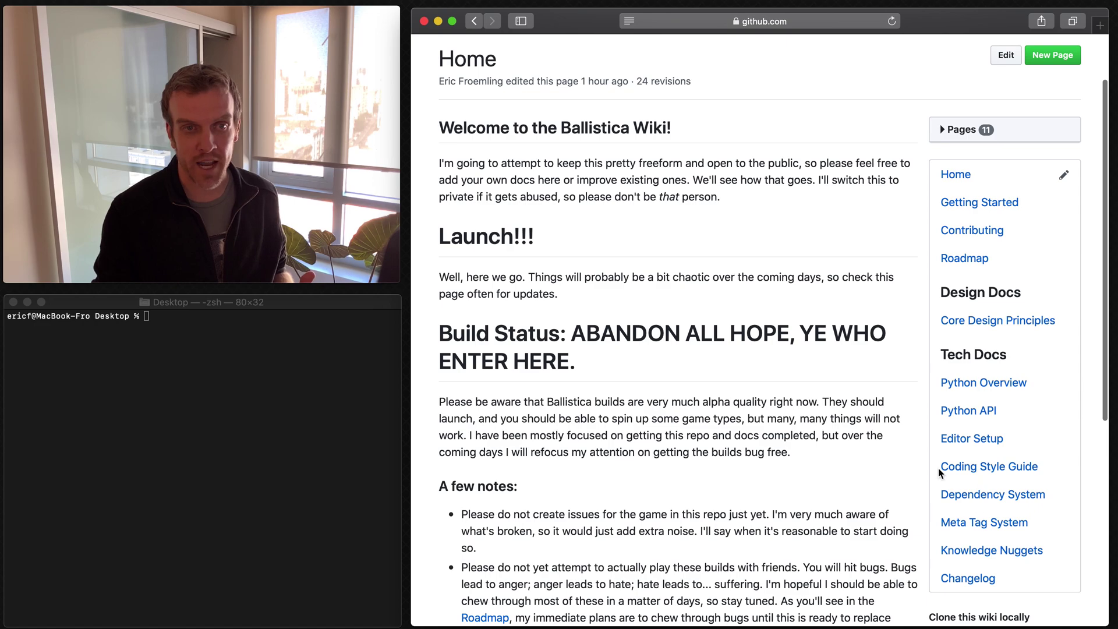
{"action": "scroll", "coordinate": [890, 436], "scroll_direction": "up", "scroll_amount": 2}
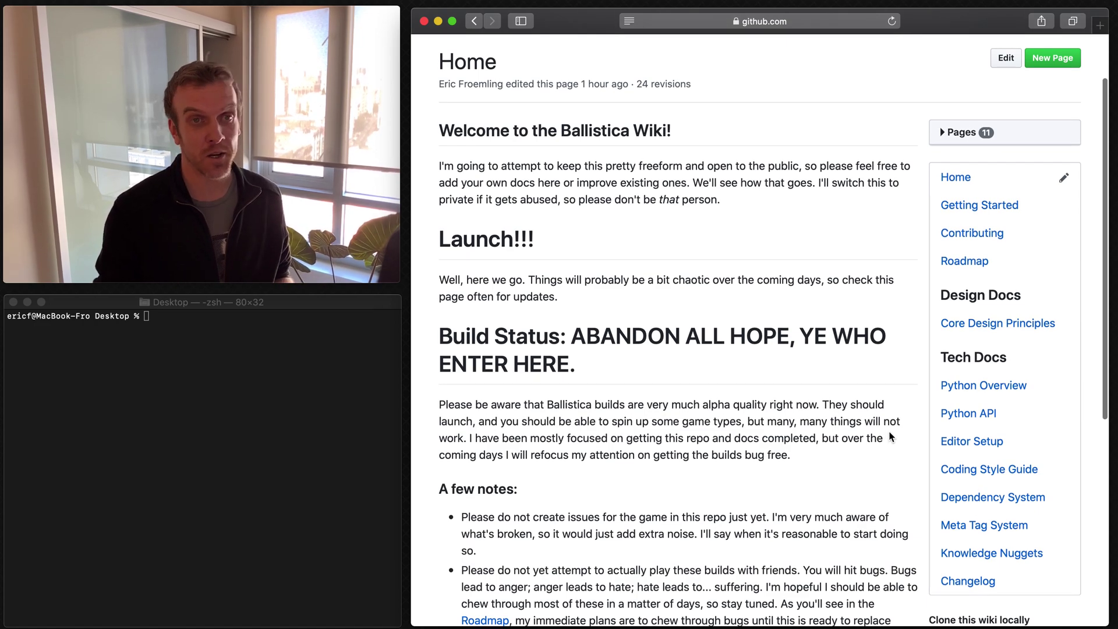
{"action": "scroll", "coordinate": [882, 435], "scroll_direction": "up", "scroll_amount": 3}
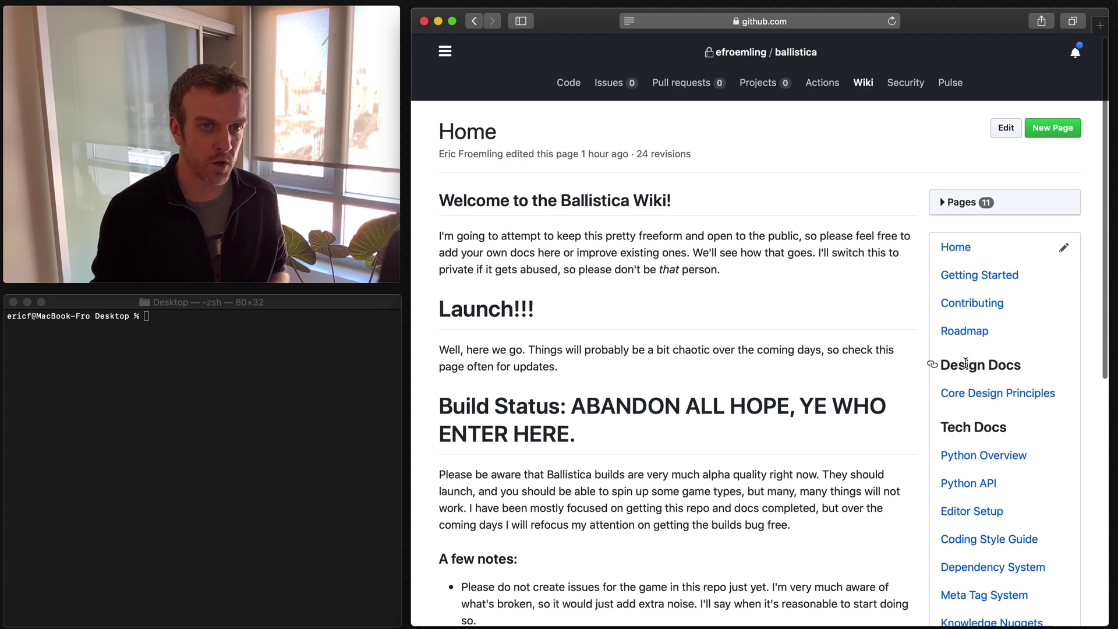
Open the wiki's Getting Started page and read the environment requirements for Mac, Linux and Windows.
{"action": "scroll", "coordinate": [961, 233], "scroll_direction": "down", "scroll_amount": 3}
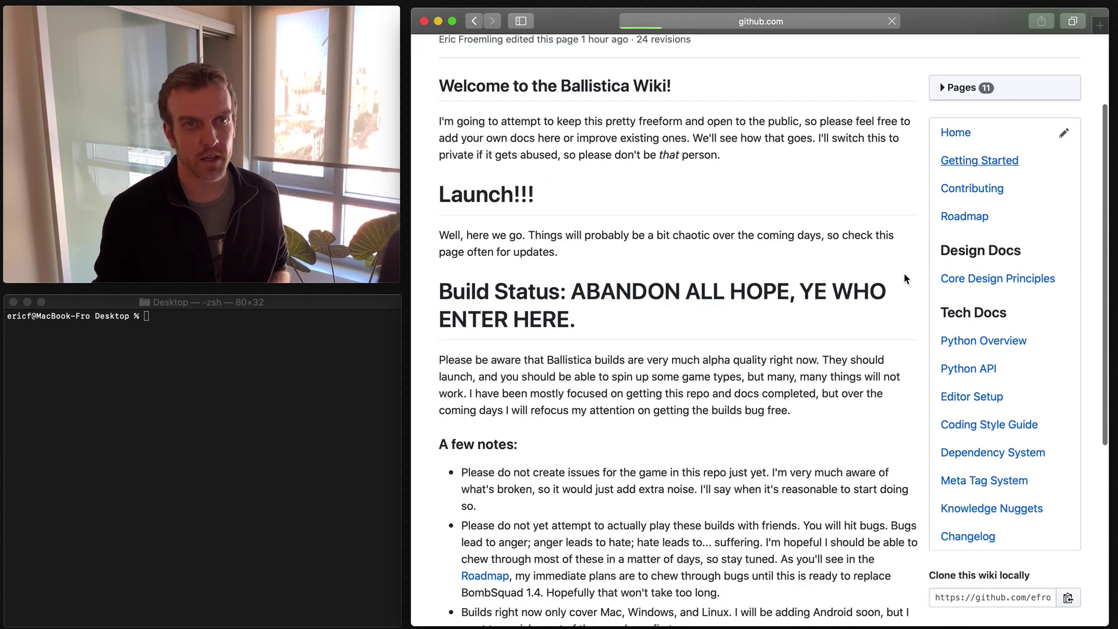
{"action": "scroll", "coordinate": [767, 332], "scroll_direction": "down", "scroll_amount": 2}
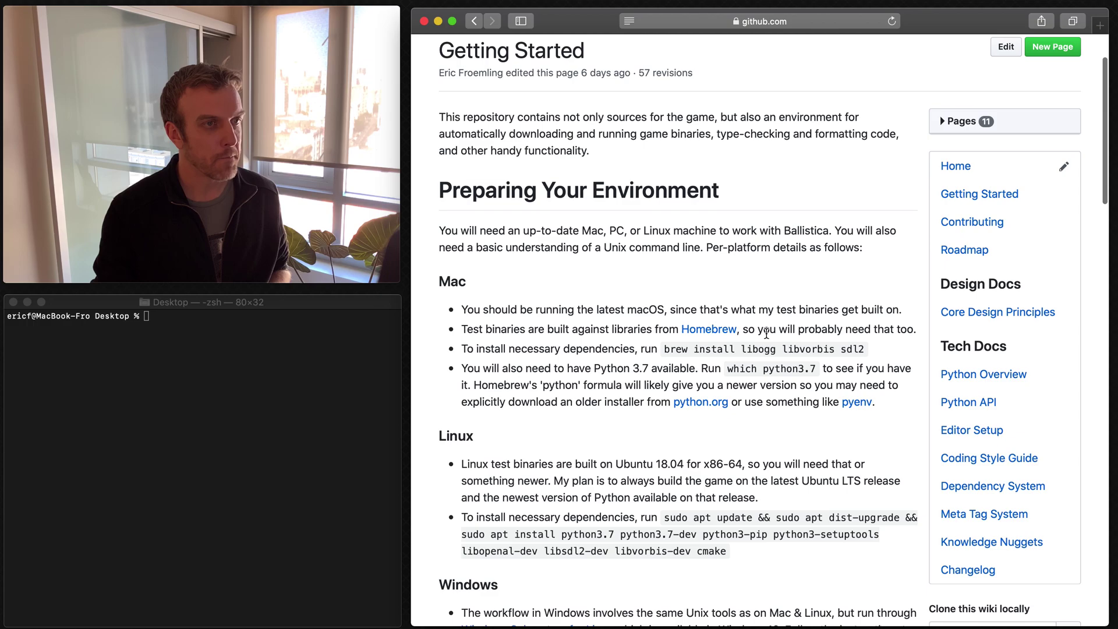
{"action": "scroll", "coordinate": [768, 333], "scroll_direction": "down", "scroll_amount": 3}
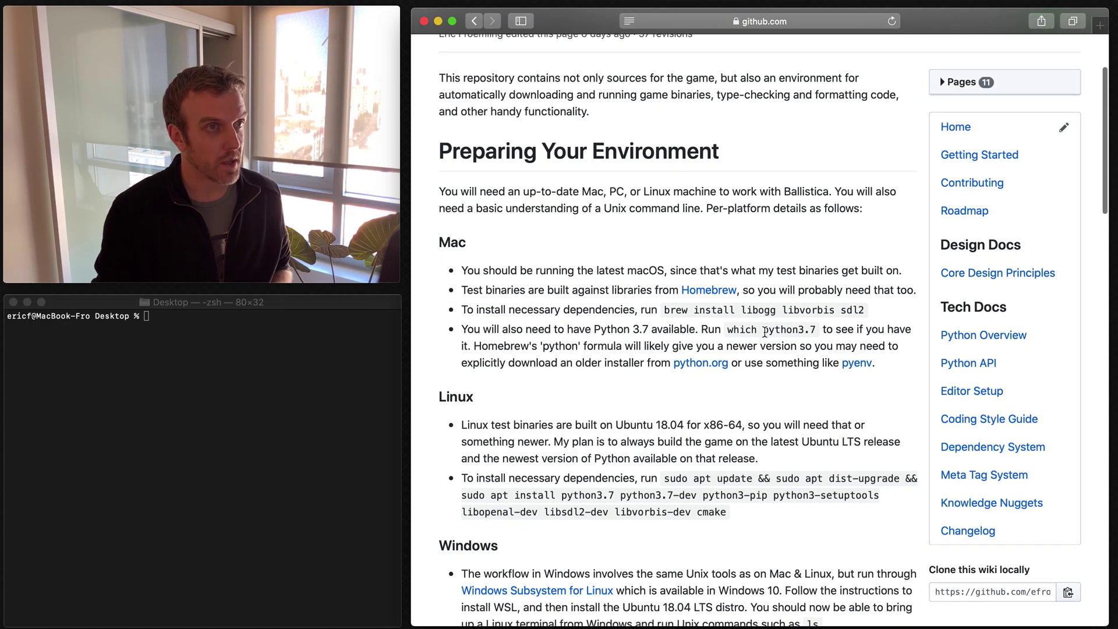
{"action": "scroll", "coordinate": [764, 333], "scroll_direction": "down", "scroll_amount": 3}
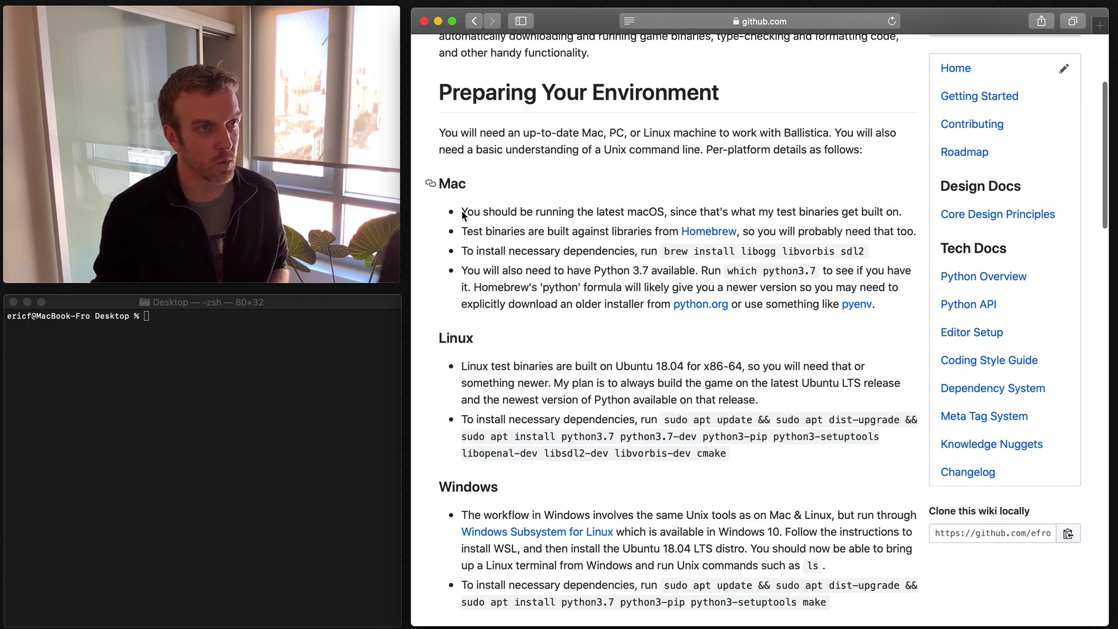
{"action": "scroll", "coordinate": [481, 305], "scroll_direction": "down", "scroll_amount": 3}
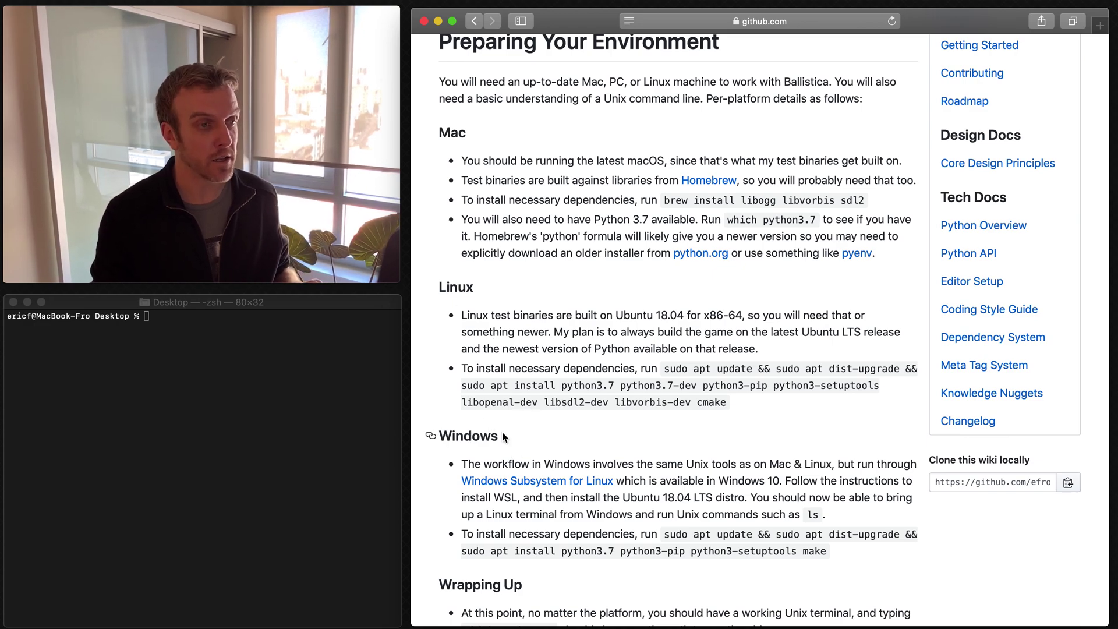
Read down to the Wrapping Up instructions and clone the Ballistica repository to the Desktop in Terminal, using the listed SSH git clone command.
{"action": "scroll", "coordinate": [582, 460], "scroll_direction": "down", "scroll_amount": 1}
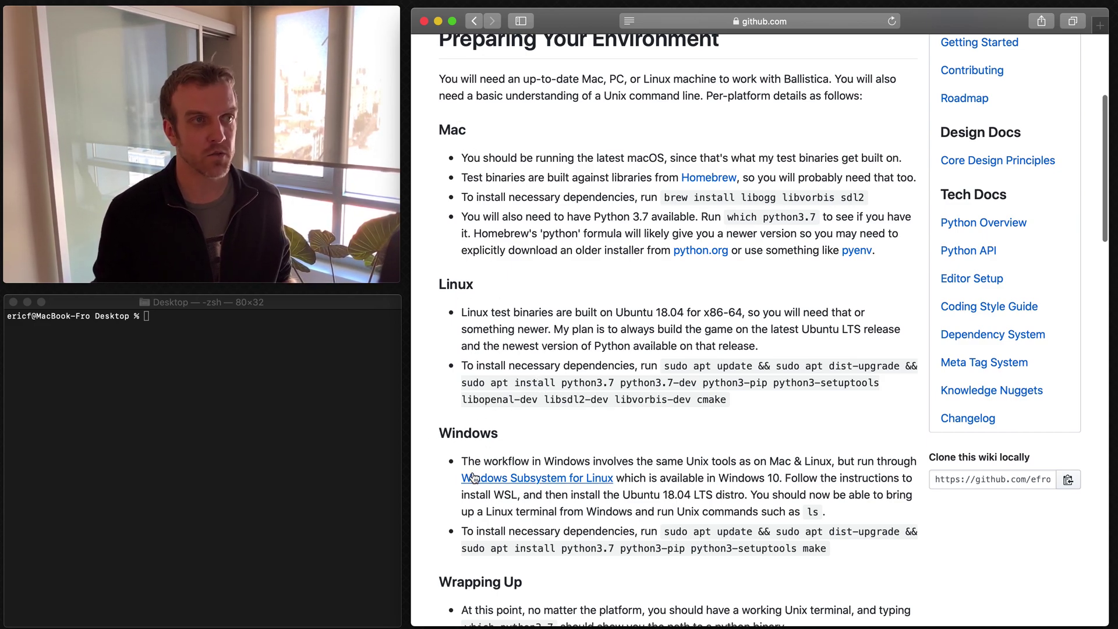
{"action": "scroll", "coordinate": [574, 417], "scroll_direction": "down", "scroll_amount": 1}
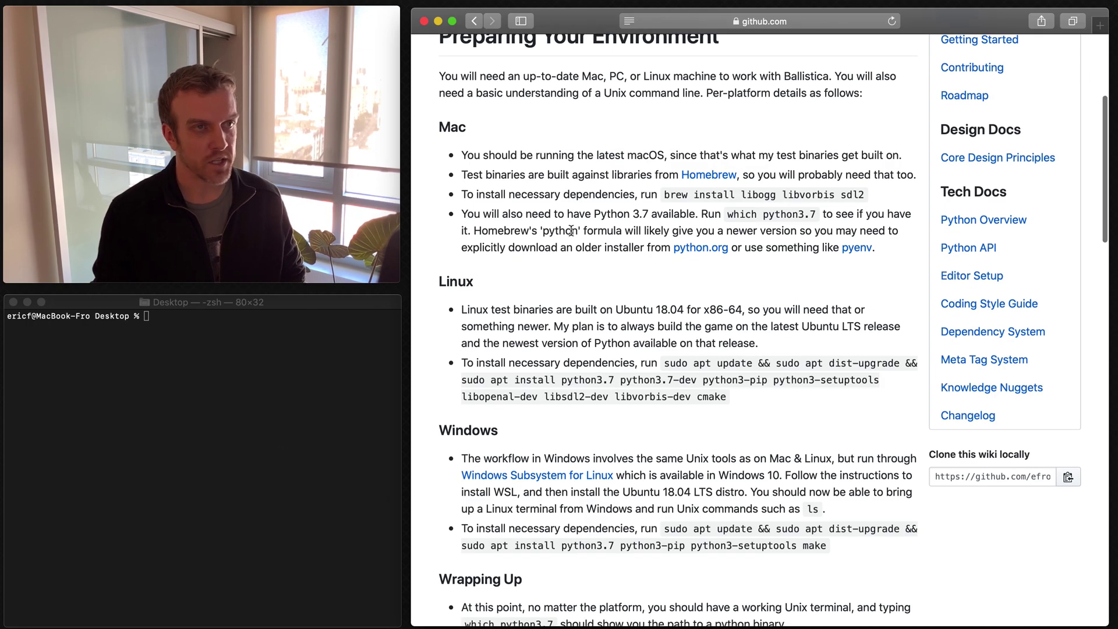
{"action": "scroll", "coordinate": [582, 448], "scroll_direction": "down", "scroll_amount": 5}
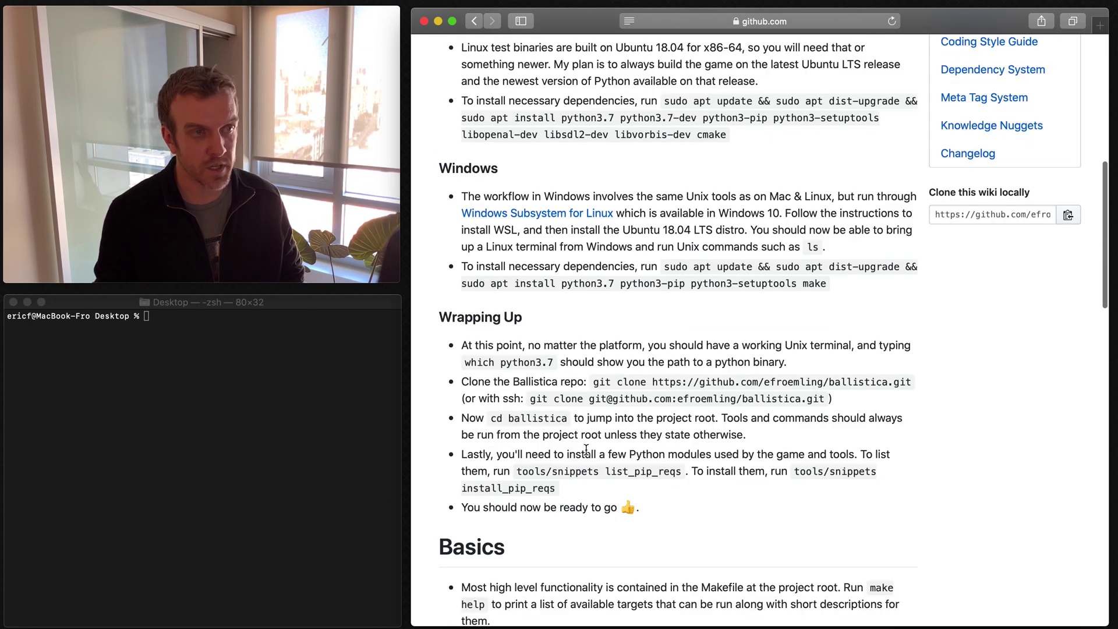
{"action": "left_click", "coordinate": [290, 436]}
{"action": "scroll", "coordinate": [660, 509], "scroll_direction": "down", "scroll_amount": 1}
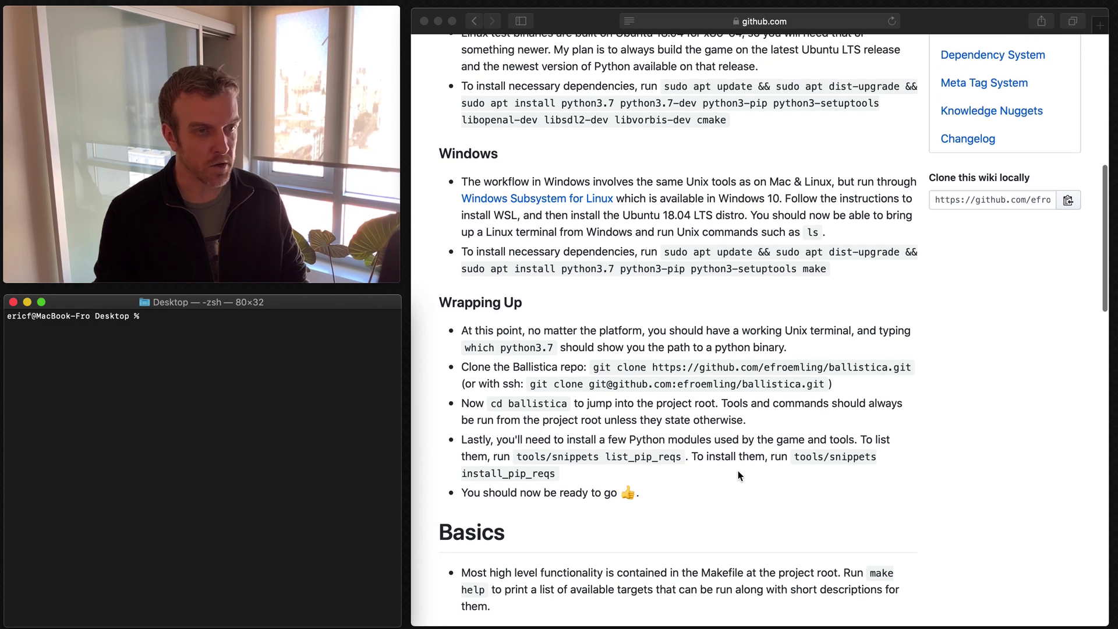
{"action": "left_click", "coordinate": [555, 402]}
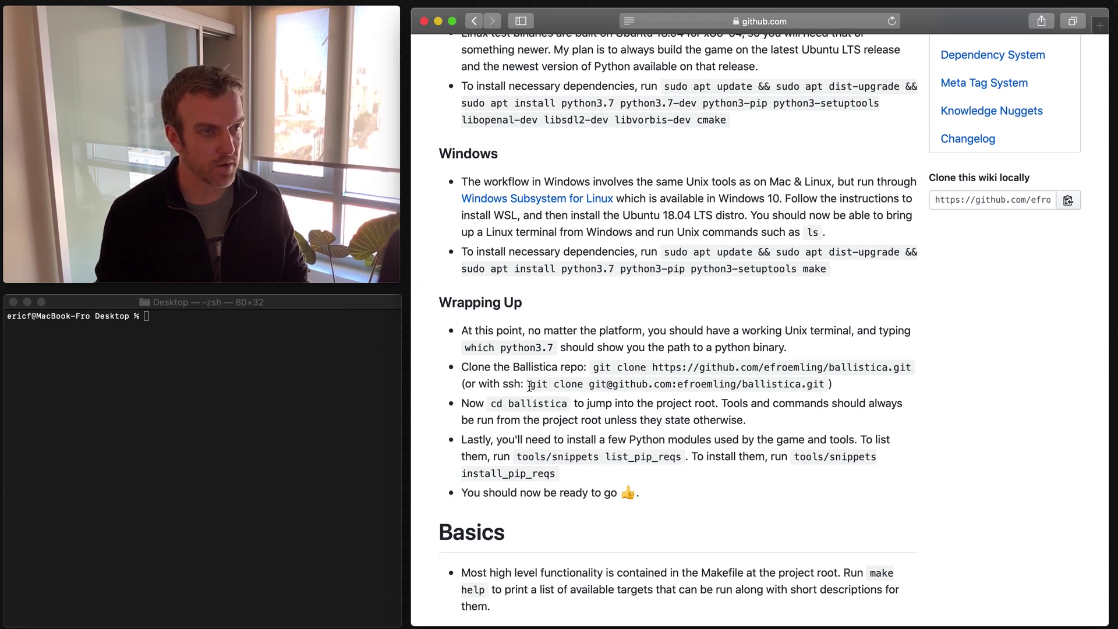
{"action": "left_click_drag", "start_coordinate": [528, 384], "coordinate": [825, 384]}
{"action": "key", "text": "super+c"}
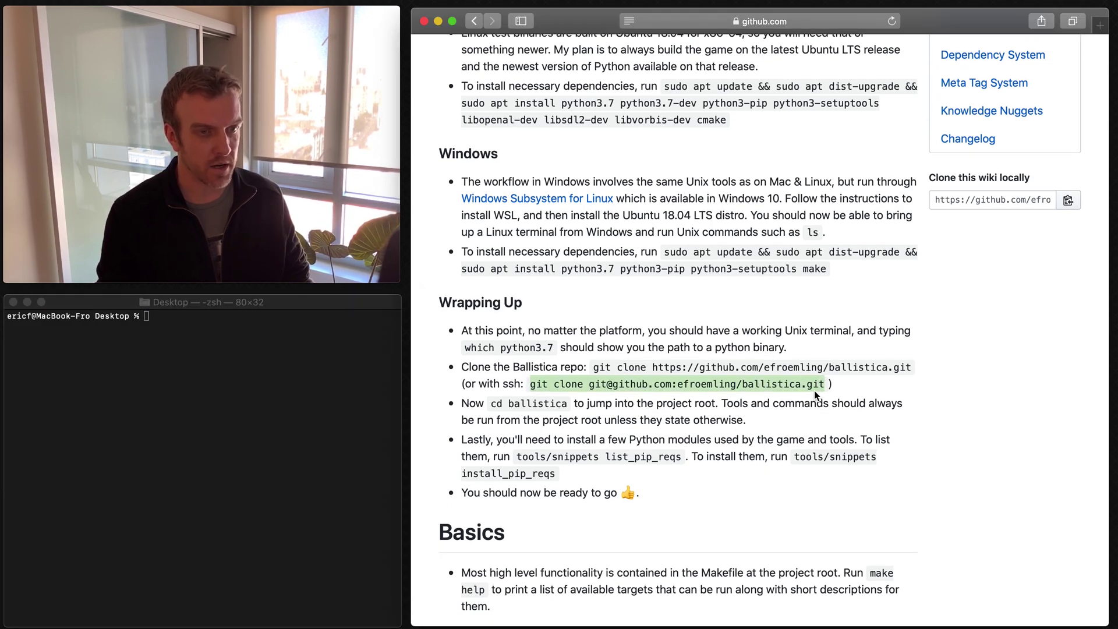
{"action": "left_click", "coordinate": [276, 429]}
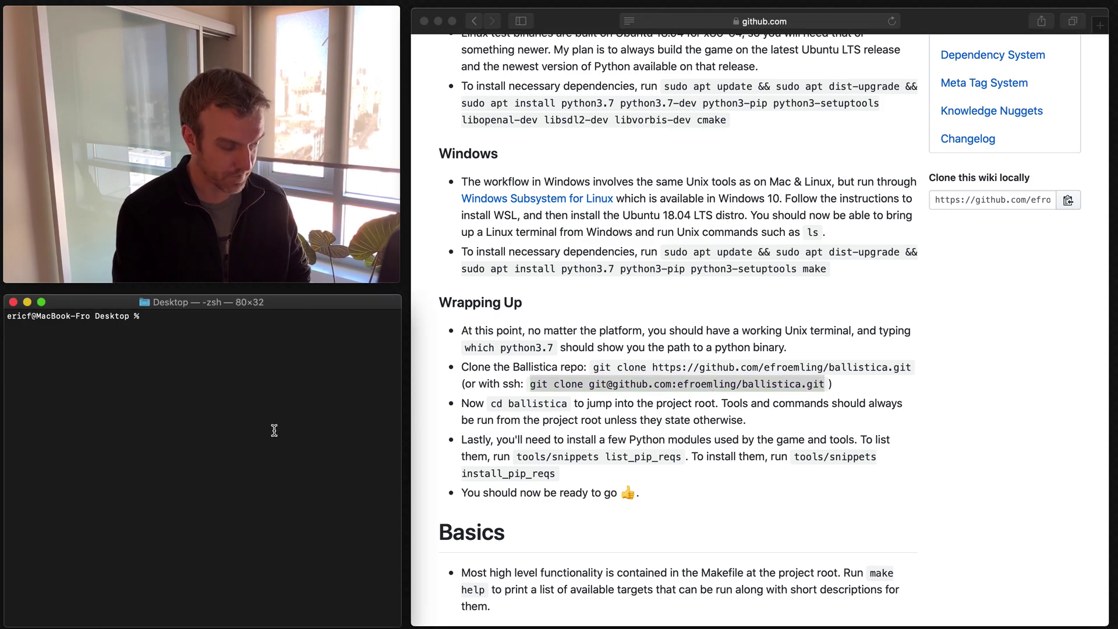
{"action": "key", "text": "super+v"}
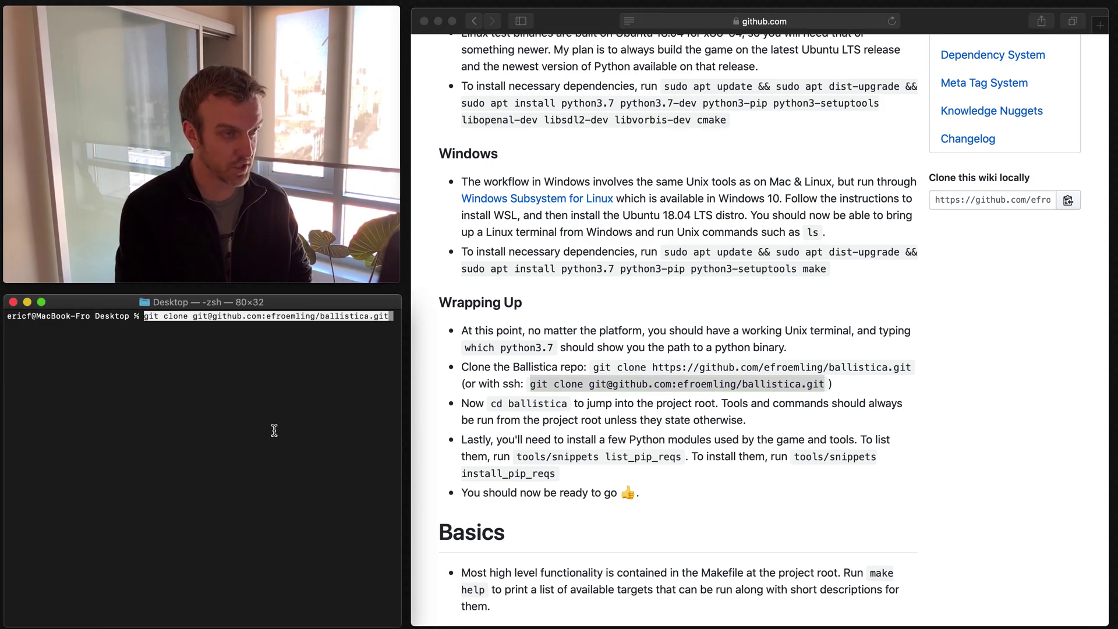
{"action": "key", "text": "Return"}
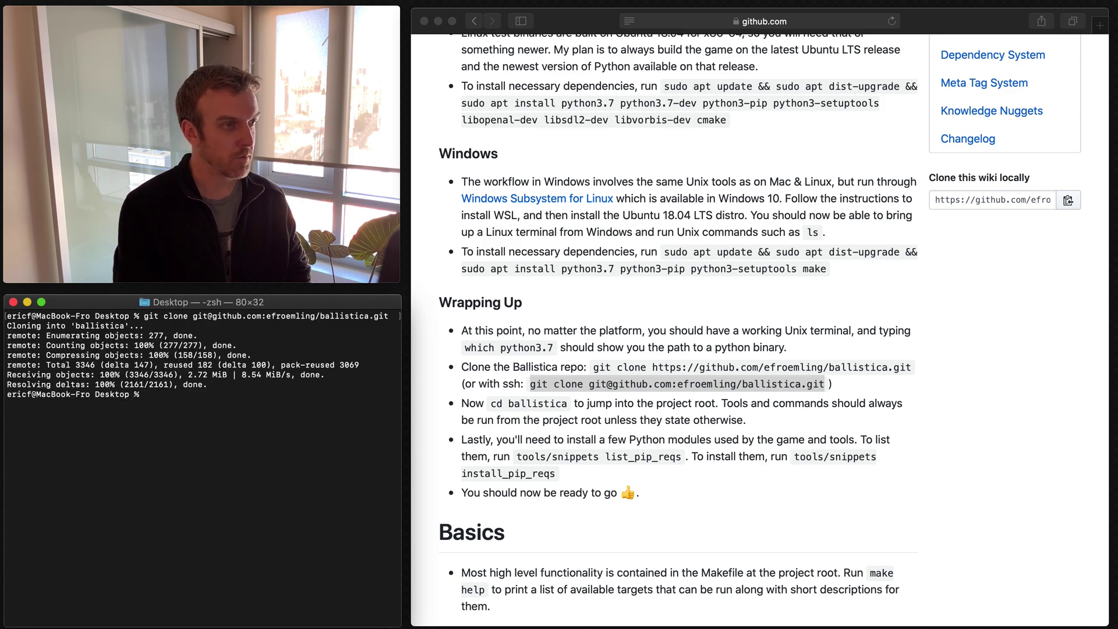
List the Desktop's contents, open the cloned ballistica folder in Finder, and move its window clear of the terminal.
{"action": "type", "text": "ls"}
{"action": "key", "text": "Return"}
{"action": "type", "text": "op"}
{"action": "type", "text": "en ballistica/"}
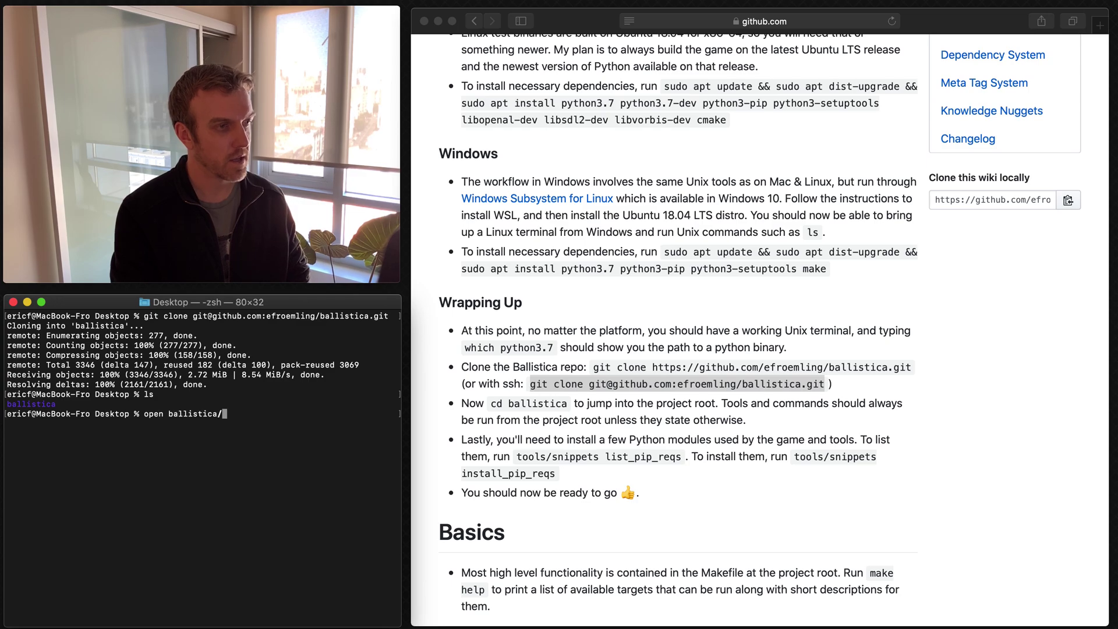
{"action": "key", "text": "Return"}
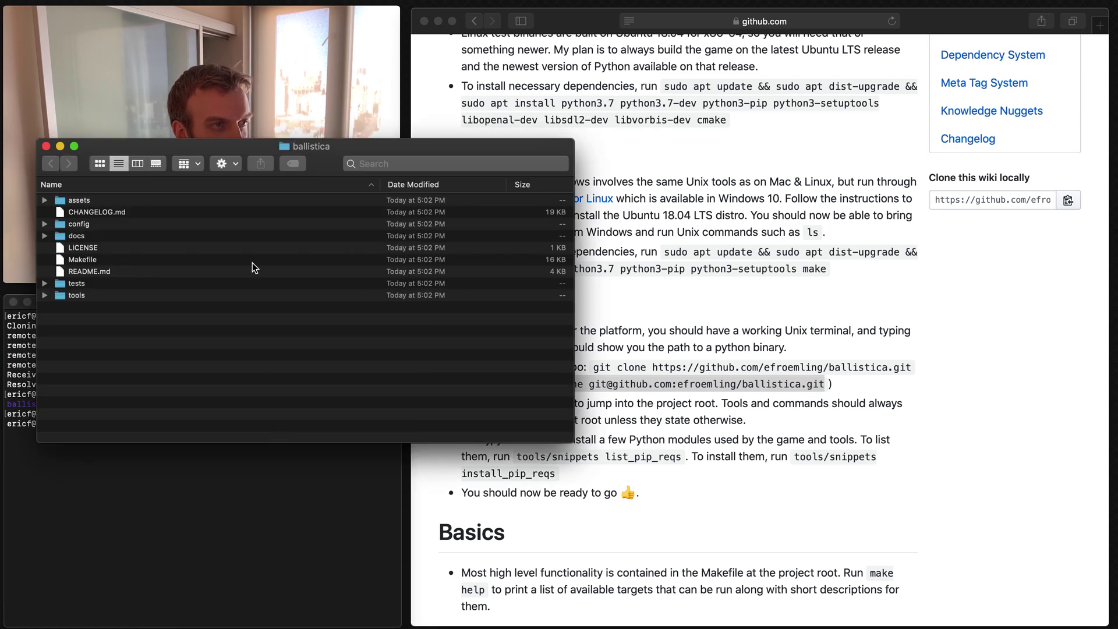
{"action": "left_click_drag", "start_coordinate": [204, 143], "coordinate": [750, 241]}
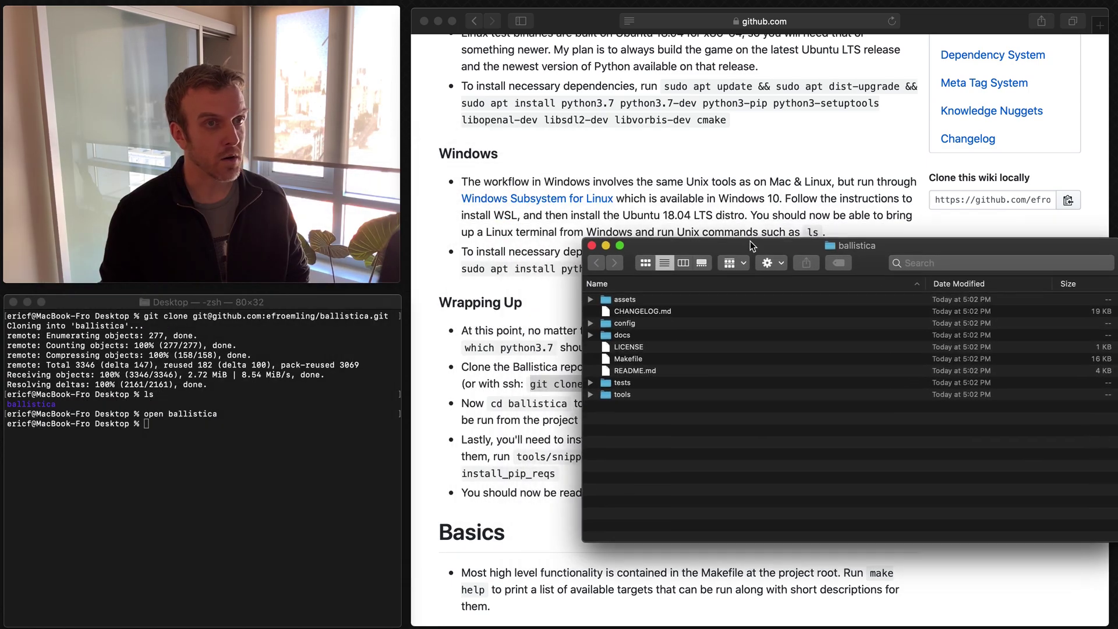
Expand assets/src/ba_data/python/ba to inspect the game scripts, then collapse the assets folder and close the folder window.
{"action": "left_click", "coordinate": [589, 296]}
{"action": "left_click", "coordinate": [604, 320]}
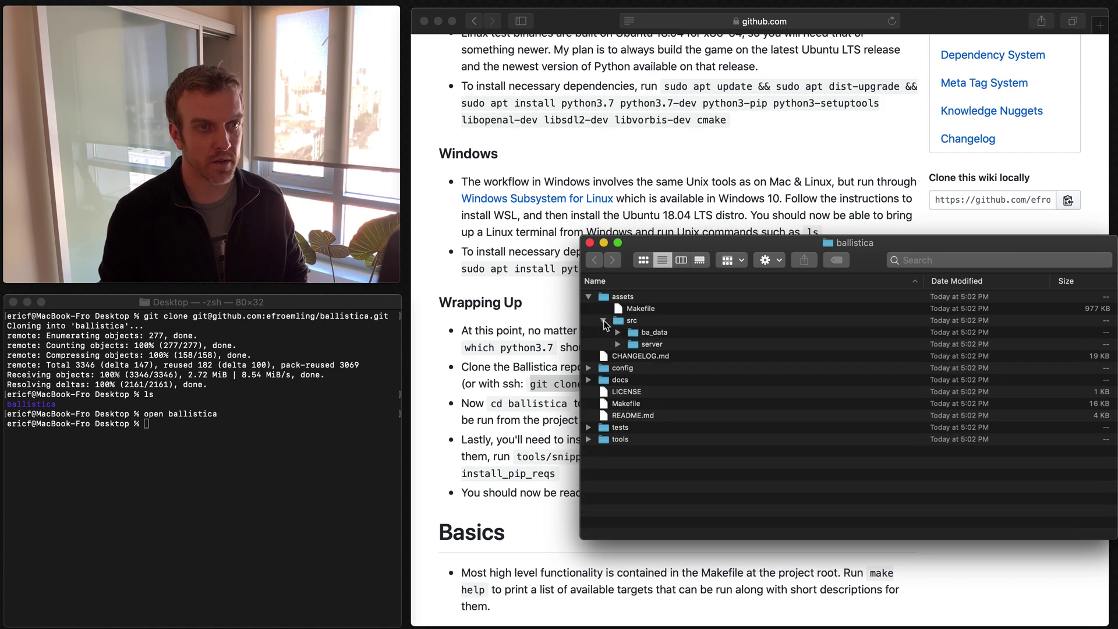
{"action": "left_click", "coordinate": [617, 332]}
{"action": "left_click", "coordinate": [631, 344]}
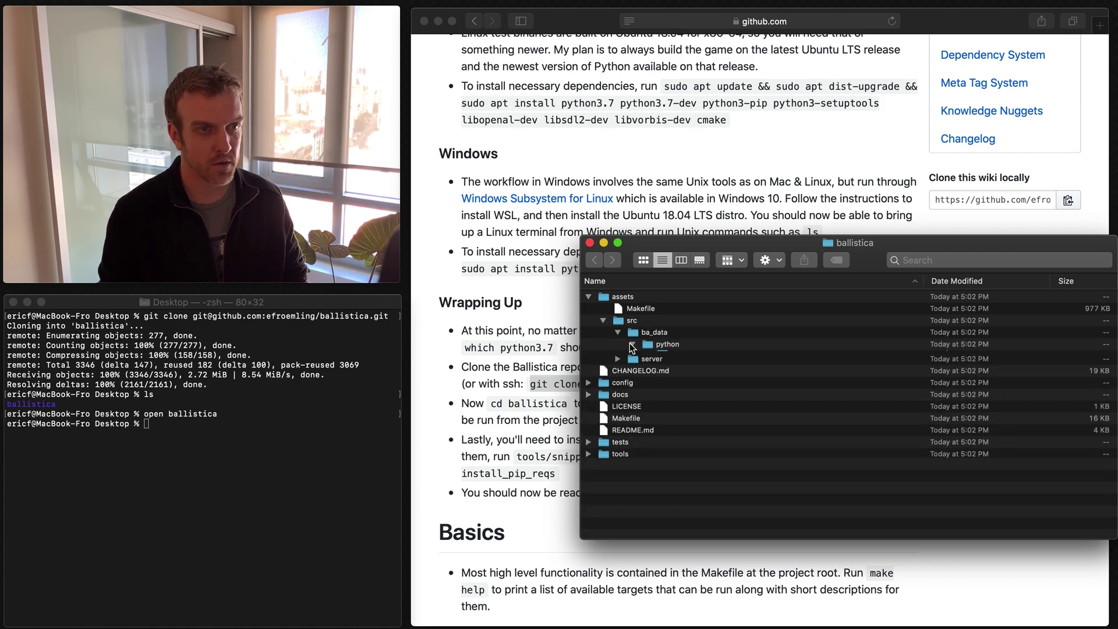
{"action": "left_click", "coordinate": [646, 368]}
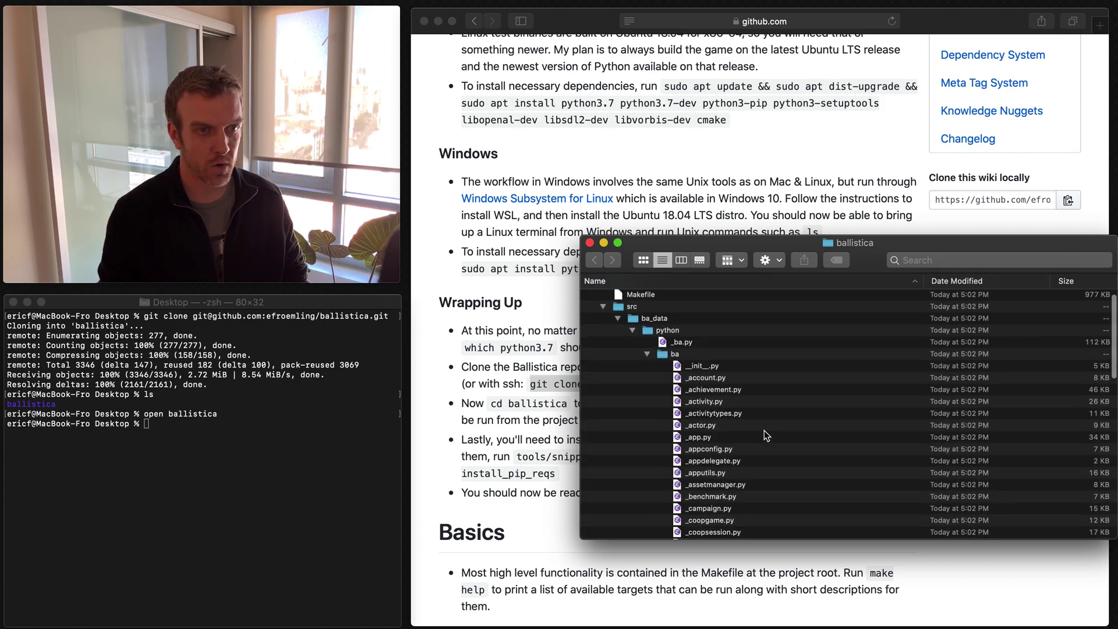
{"action": "left_click", "coordinate": [589, 298]}
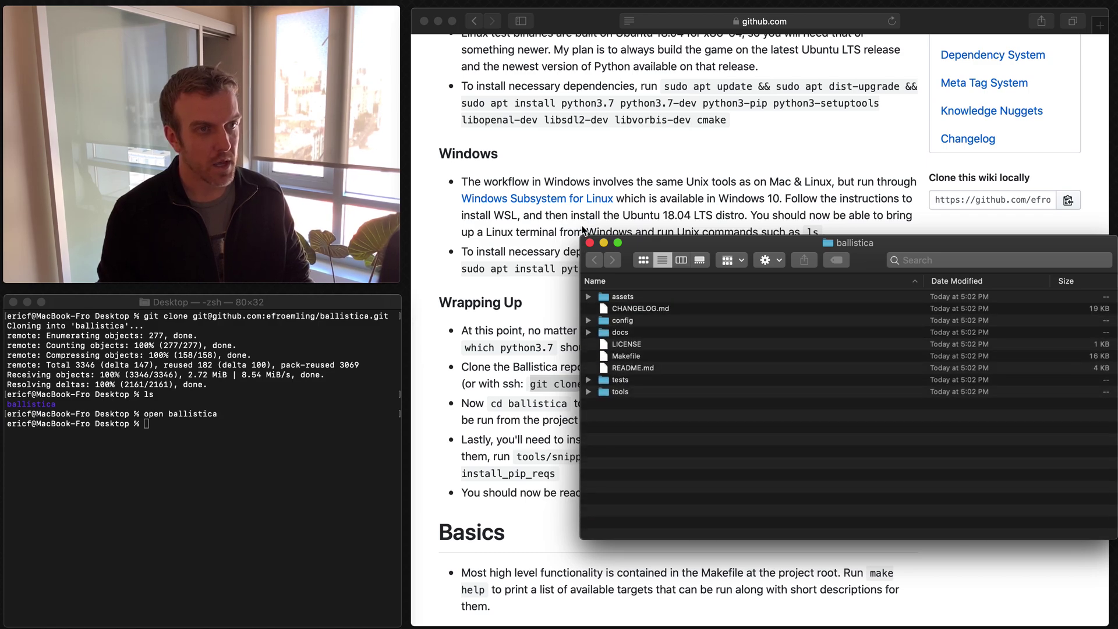
{"action": "left_click", "coordinate": [589, 242]}
Change into the ballistica directory in Terminal and build and launch the game by running make prefab-release.
{"action": "left_click", "coordinate": [233, 466]}
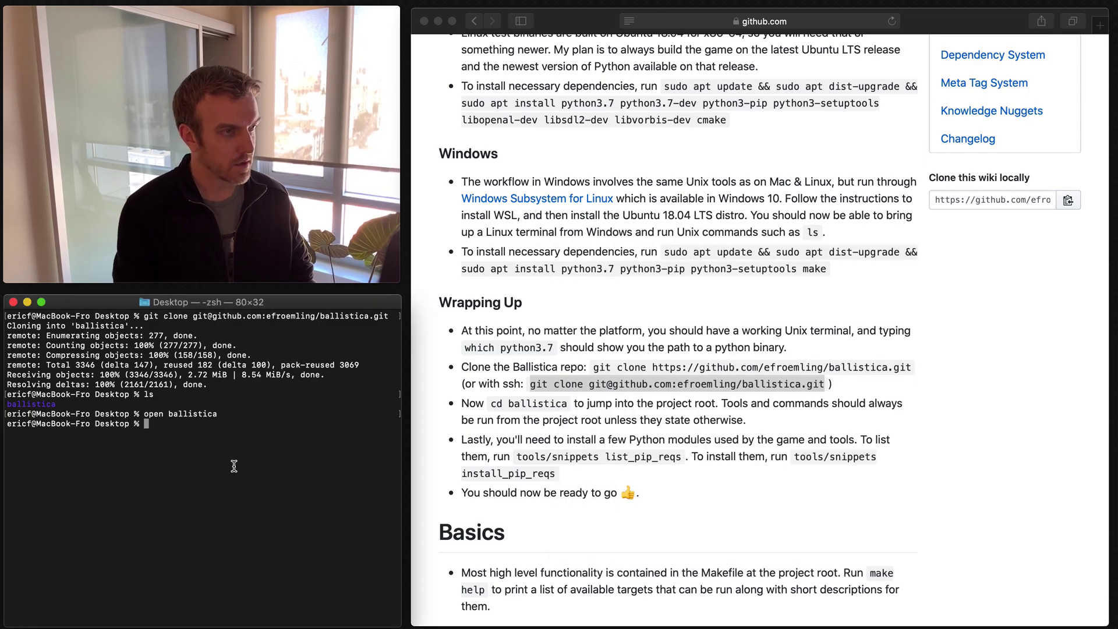
{"action": "scroll", "coordinate": [520, 491], "scroll_direction": "down", "scroll_amount": 1}
{"action": "scroll", "coordinate": [521, 491], "scroll_direction": "down", "scroll_amount": 10}
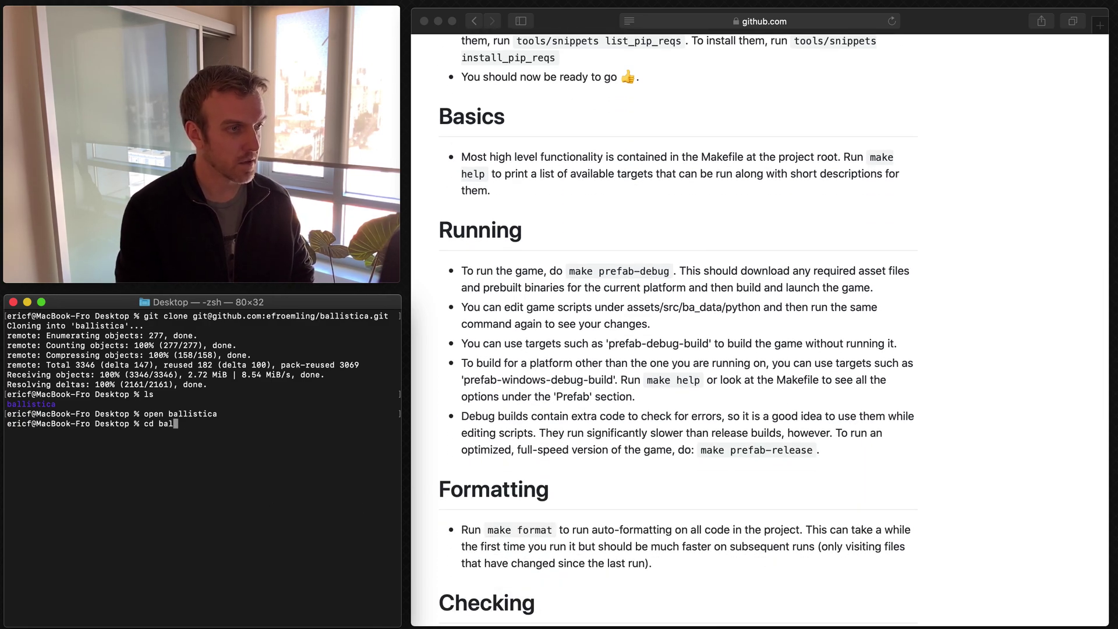
{"action": "type", "text": "cd bal"}
{"action": "key", "text": "Tab"}
{"action": "key", "text": "Return"}
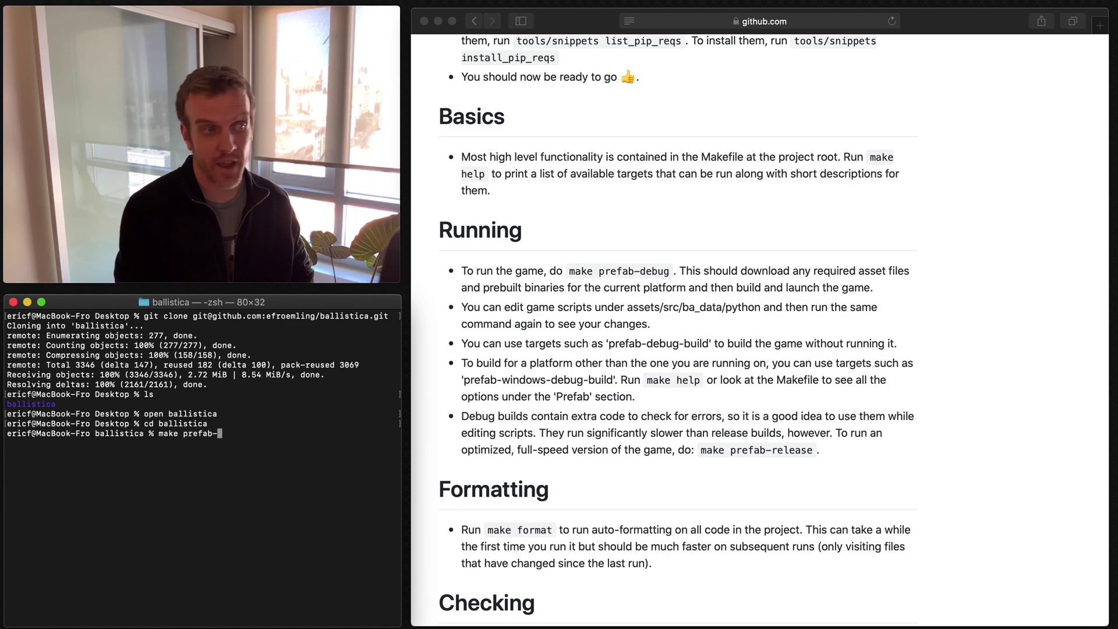
{"action": "type", "text": "release"}
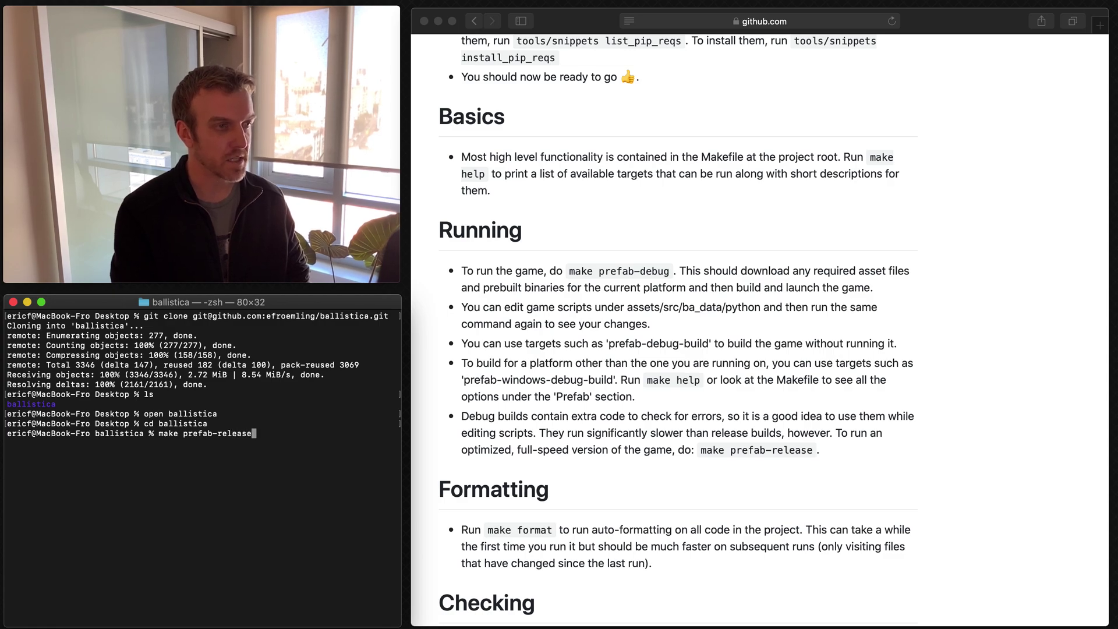
{"action": "key", "text": "Return"}
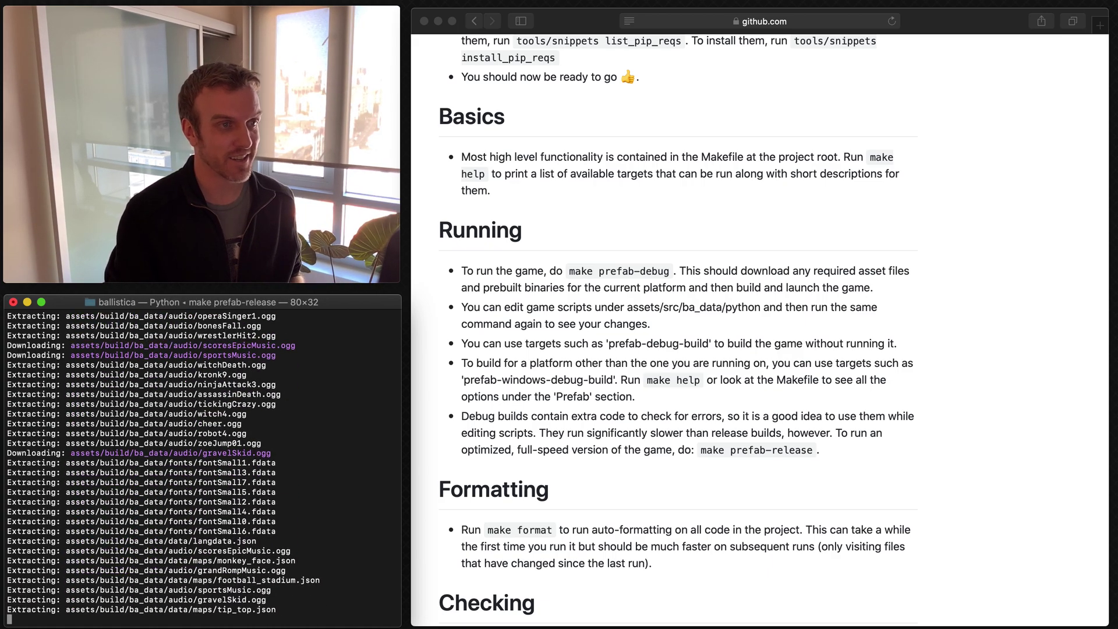
Return to the beginning of the wiki's Getting Started page and open the Roadmap page.
{"action": "left_click", "coordinate": [424, 407]}
{"action": "scroll", "coordinate": [424, 406], "scroll_direction": "up", "scroll_amount": 10}
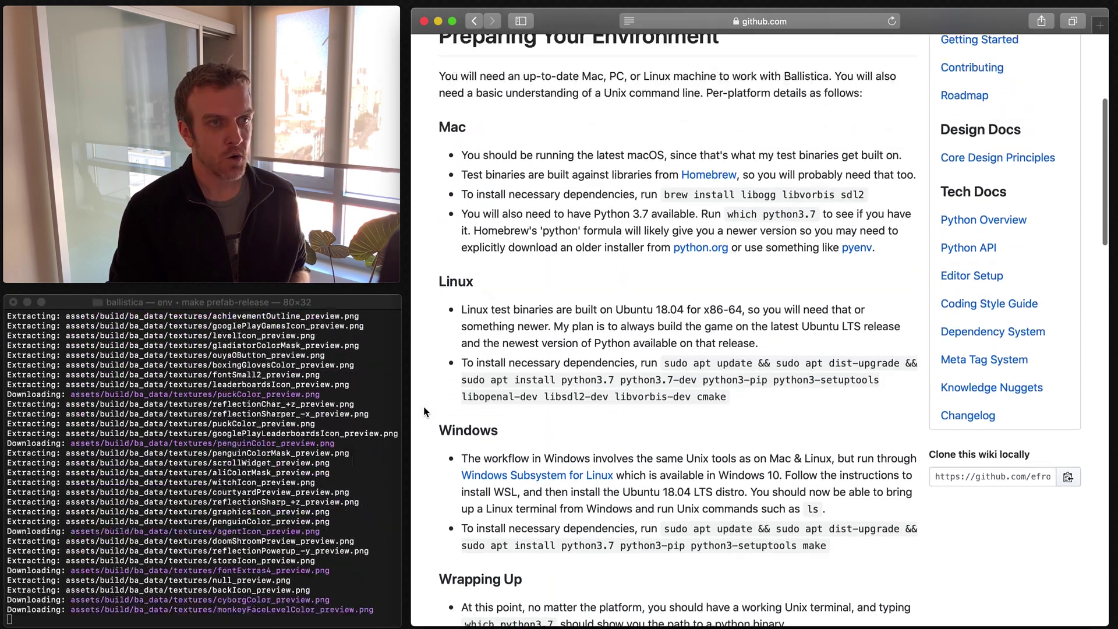
{"action": "scroll", "coordinate": [424, 407], "scroll_direction": "up", "scroll_amount": 5}
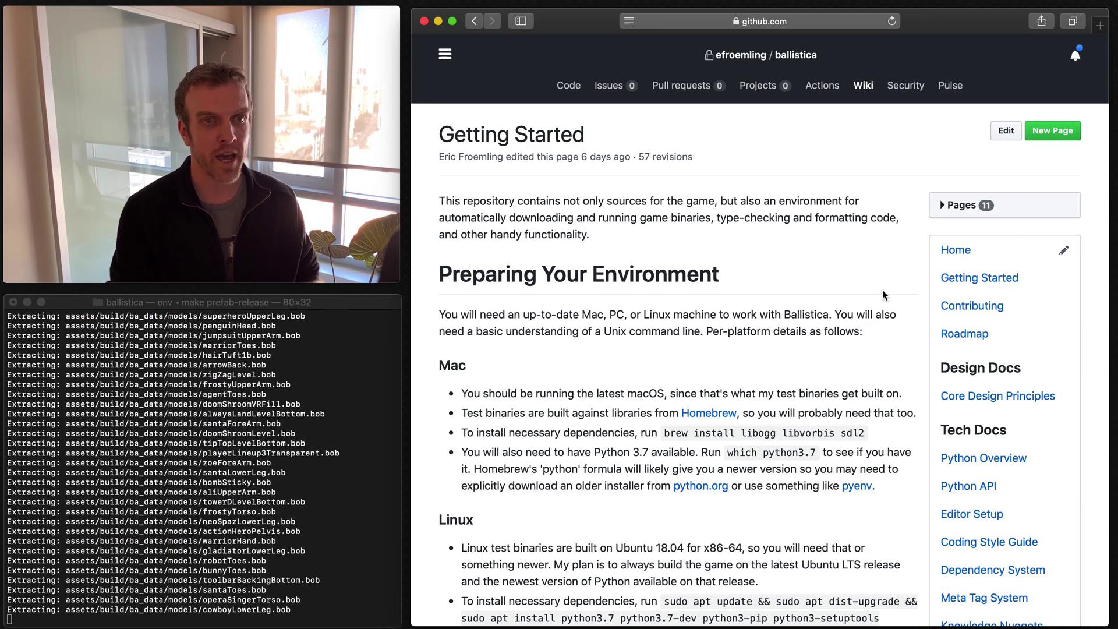
{"action": "scroll", "coordinate": [1090, 491], "scroll_direction": "down", "scroll_amount": 1}
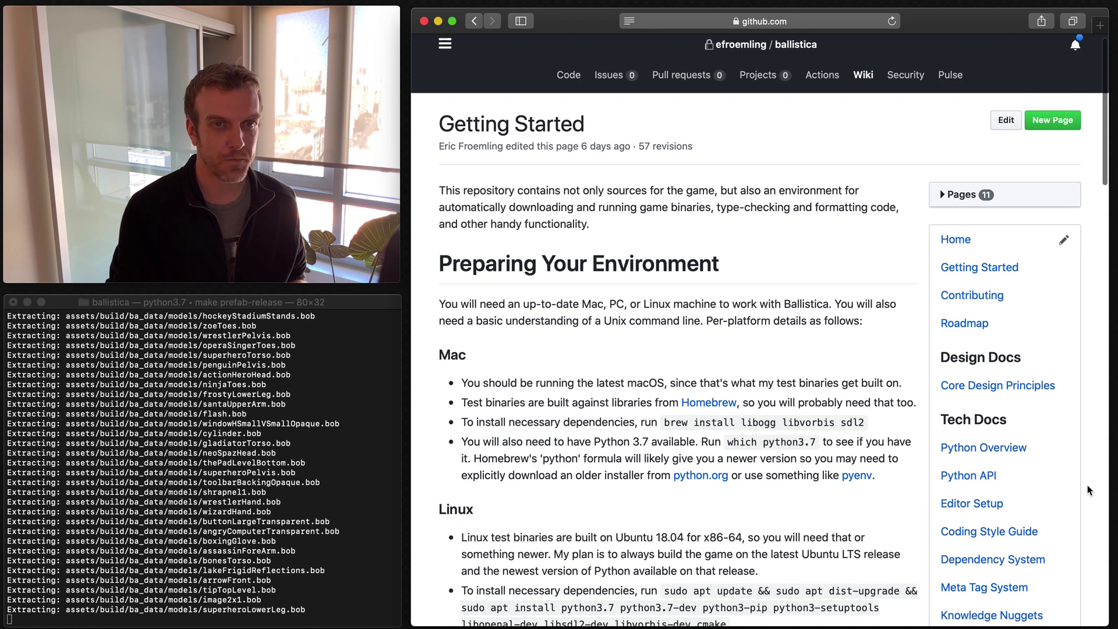
{"action": "left_click", "coordinate": [963, 324]}
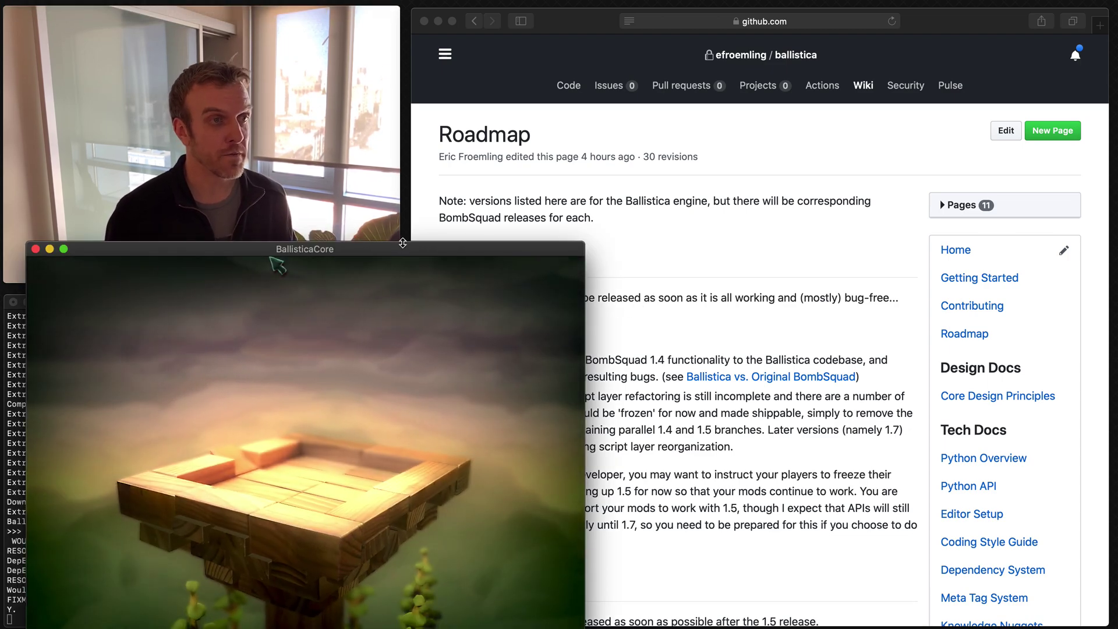
Move the launched BallisticaCore window clear of the terminal output and quit the game.
{"action": "left_click_drag", "start_coordinate": [401, 249], "coordinate": [776, 124]}
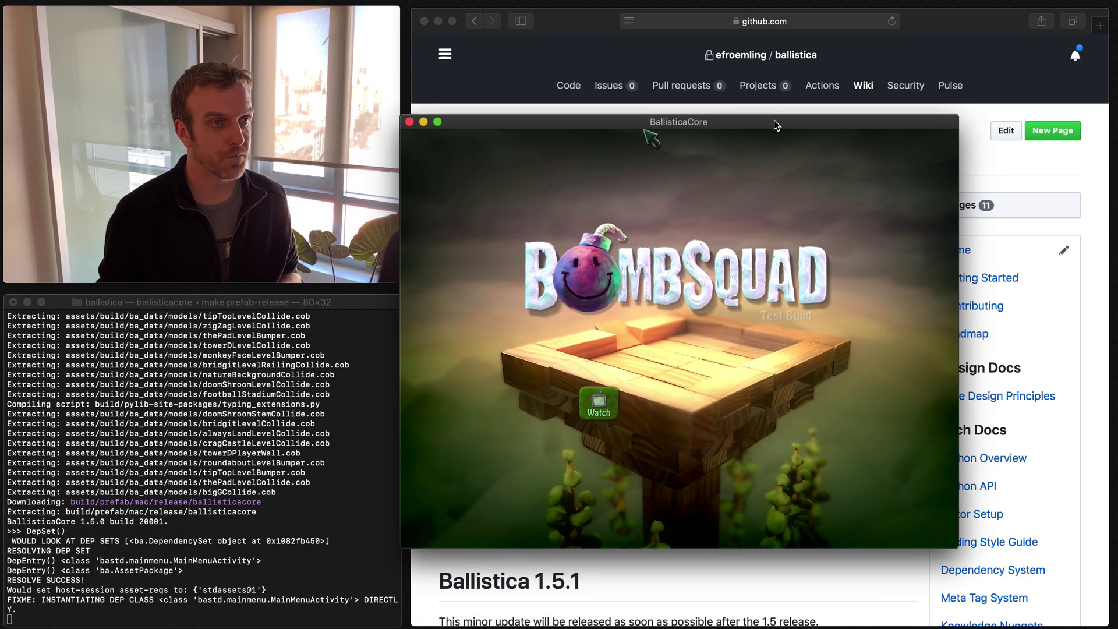
{"action": "left_click", "coordinate": [307, 307]}
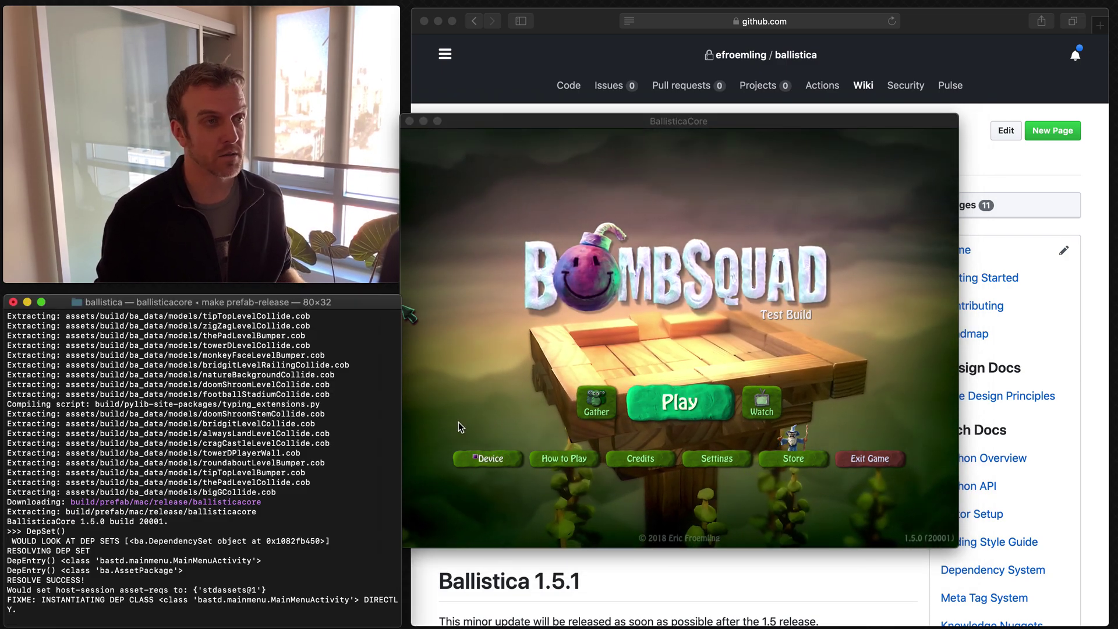
{"action": "key", "text": "super+q"}
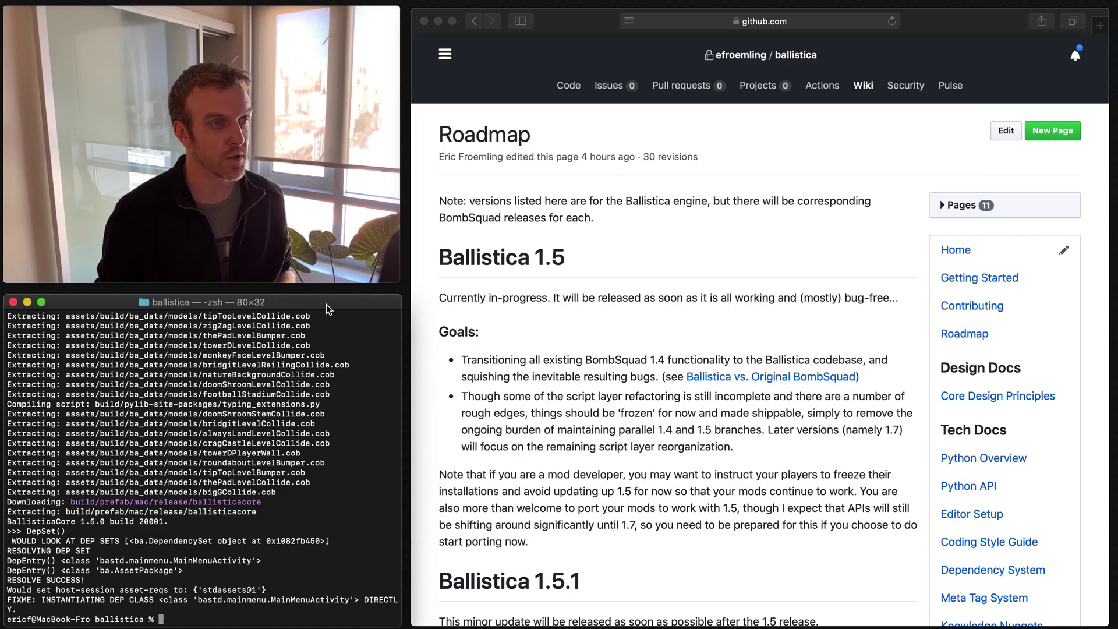
Run make prefab-release again to relaunch the game, and exit it from its main menu.
{"action": "key", "text": "Up"}
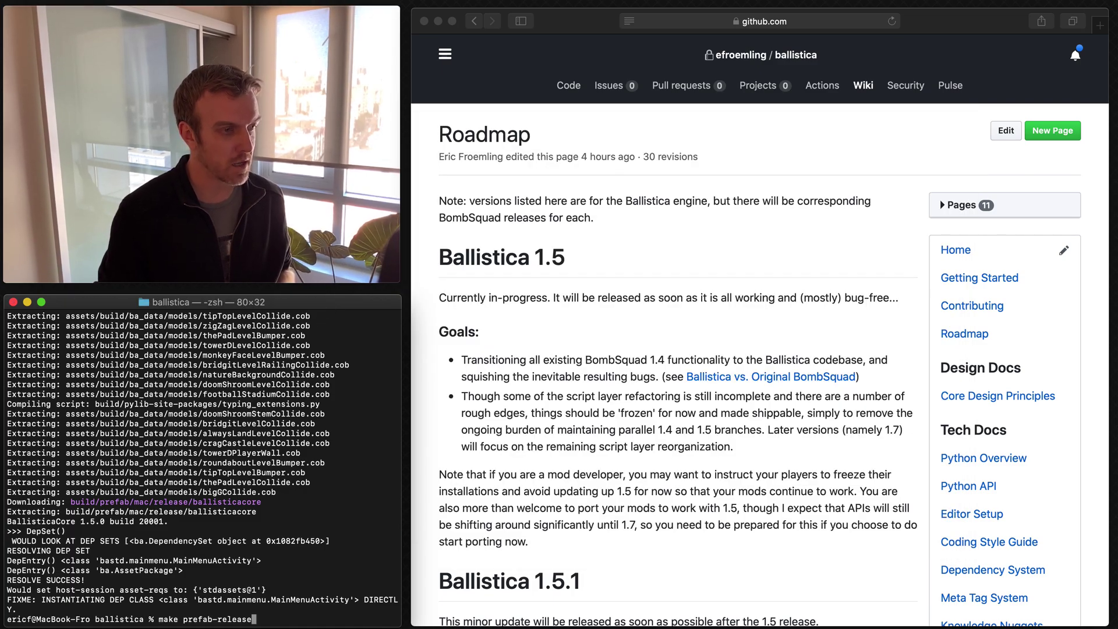
{"action": "key", "text": "Return"}
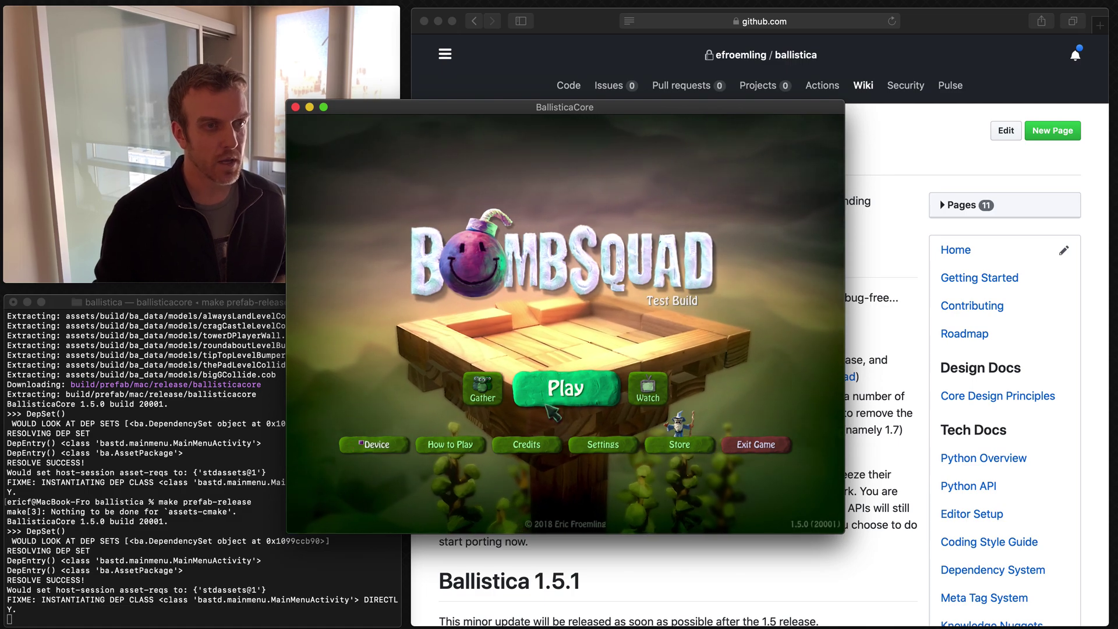
{"action": "key", "text": "Escape"}
{"action": "key", "text": "Return"}
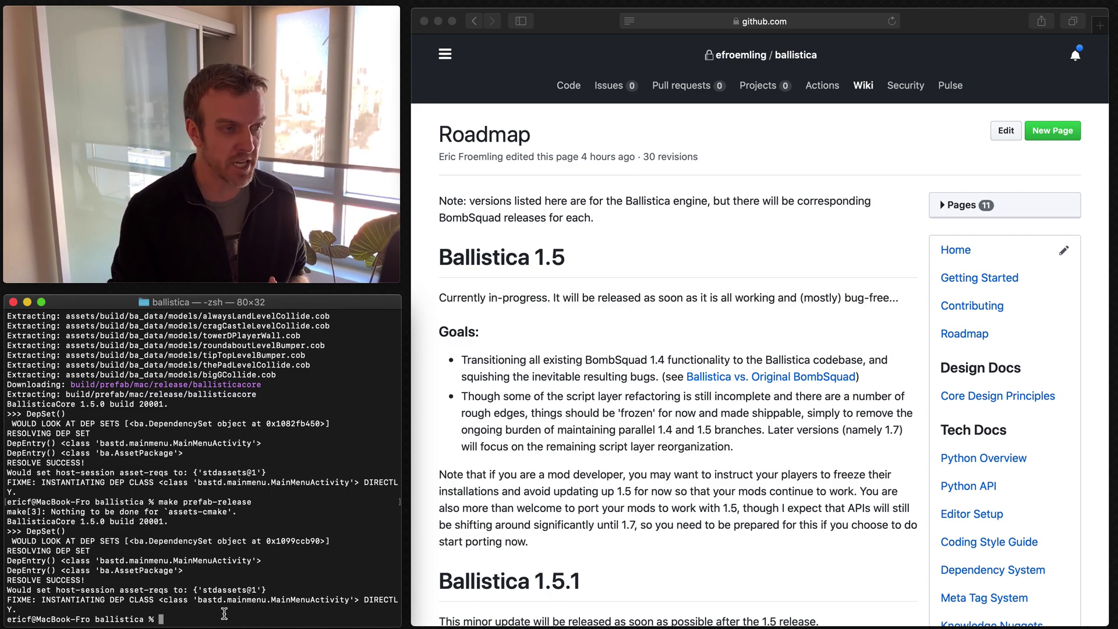
Change the previous terminal command to make prefab-debug and run it to launch the game's debug build.
{"action": "key", "text": "super+Tab"}
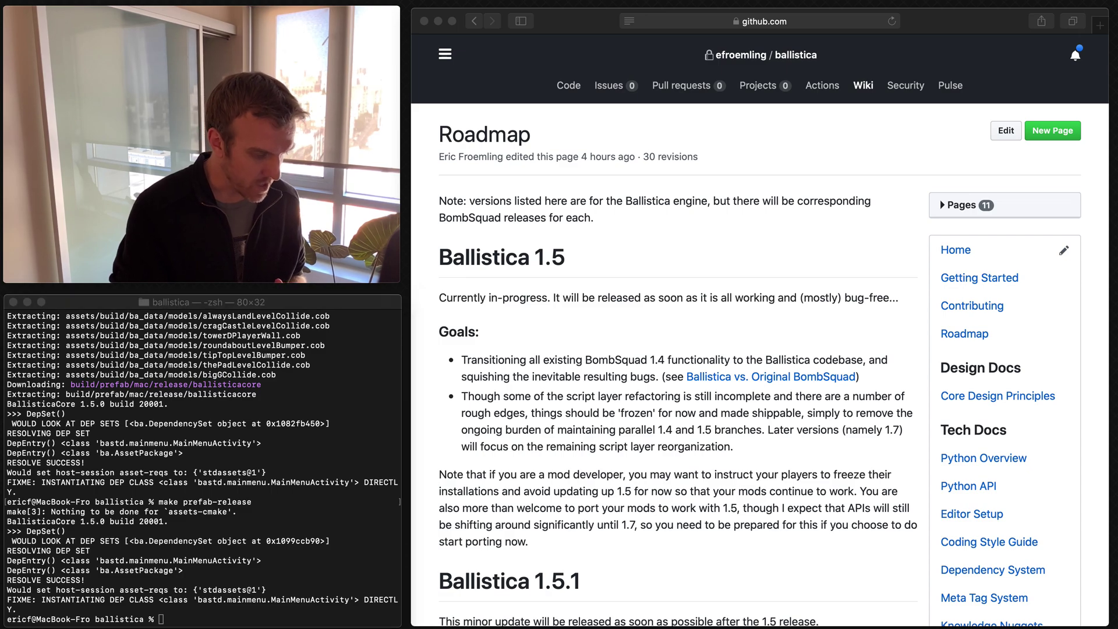
{"action": "left_click", "coordinate": [166, 494]}
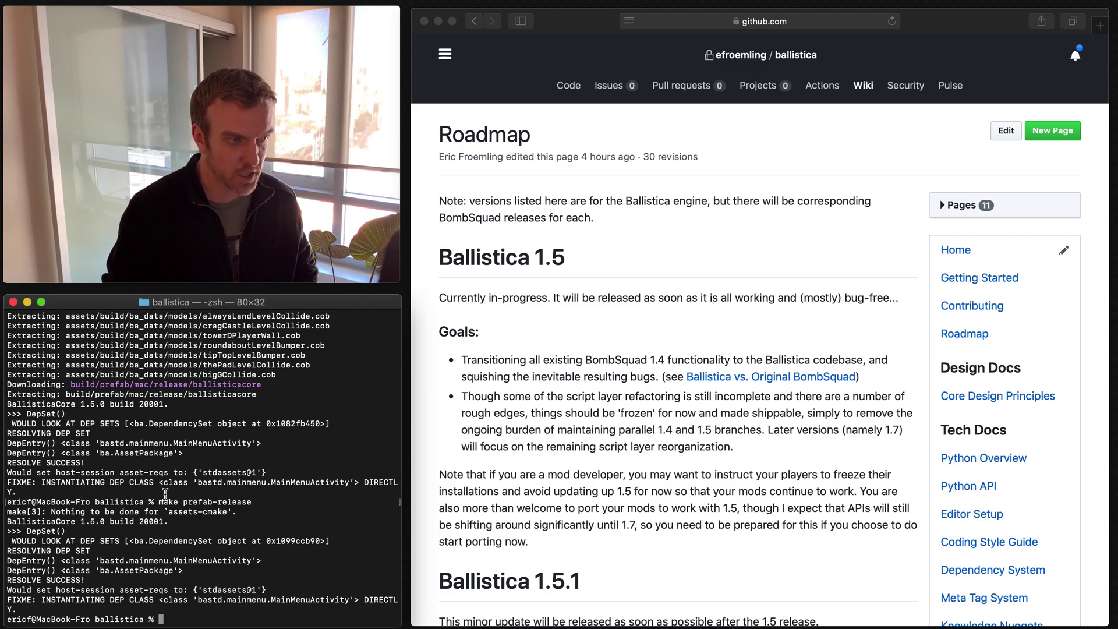
{"action": "key", "text": "Up"}
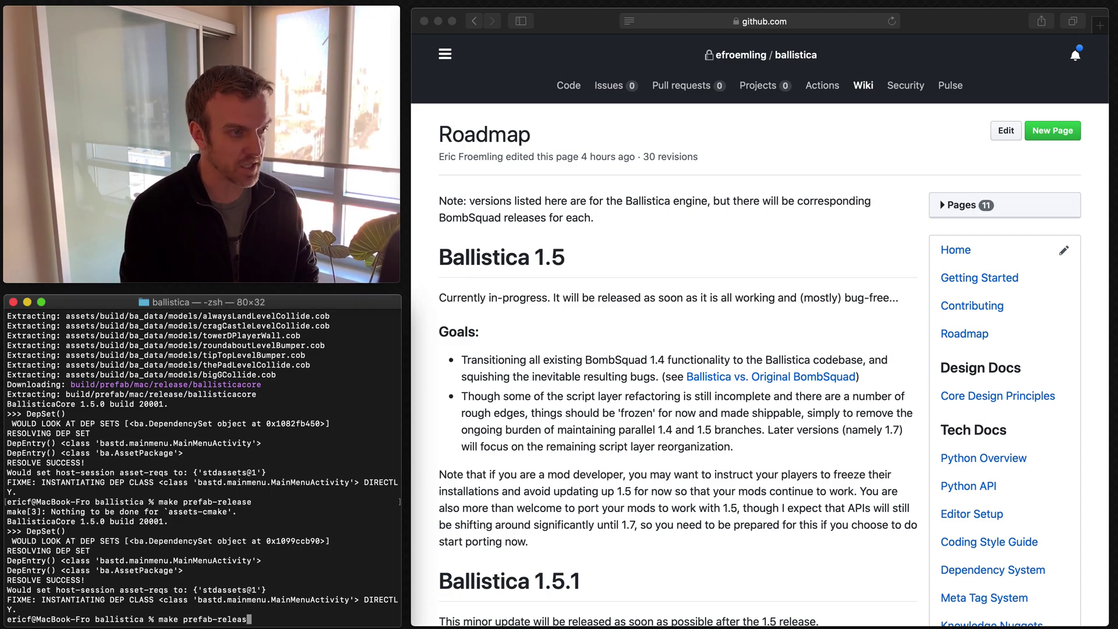
{"action": "key", "text": "BackSpace"}
{"action": "key", "text": "BackSpace"}
{"action": "key", "text": "BackSpace"}
{"action": "key", "text": "BackSpace"}
{"action": "key", "text": "BackSpace"}
{"action": "key", "text": "BackSpace"}
{"action": "type", "text": "debug"}
{"action": "key", "text": "Return"}
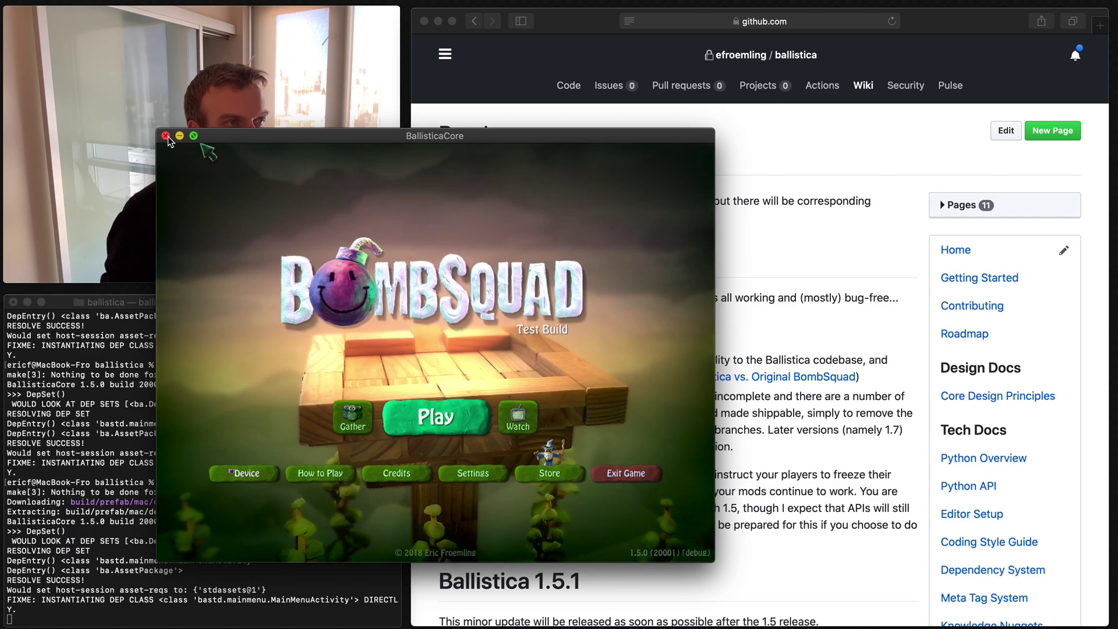
Quit the game's debug build, switch to the OculusPC remote desktop, and move its window slightly up and to the left.
{"action": "key", "text": "super+q"}
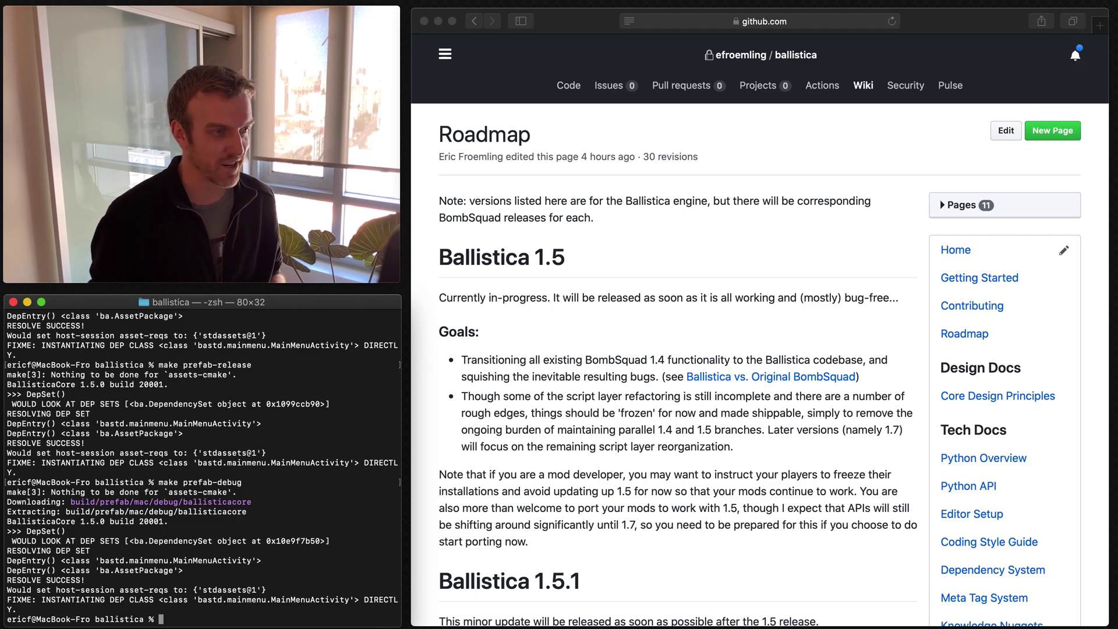
{"action": "key", "text": "super+Tab"}
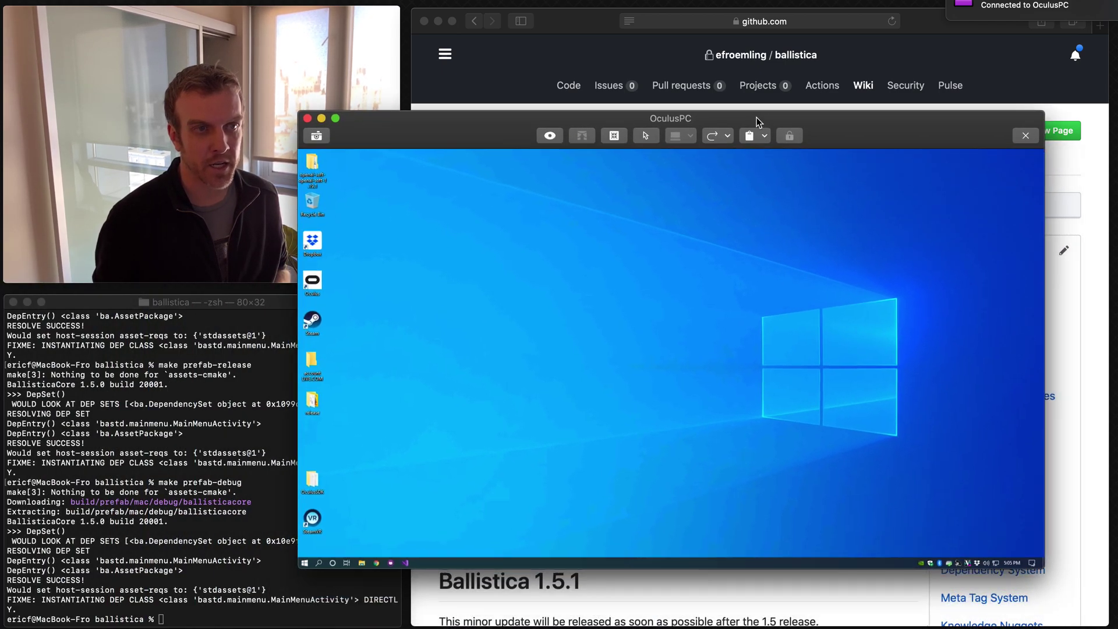
{"action": "left_click_drag", "start_coordinate": [757, 117], "coordinate": [728, 95]}
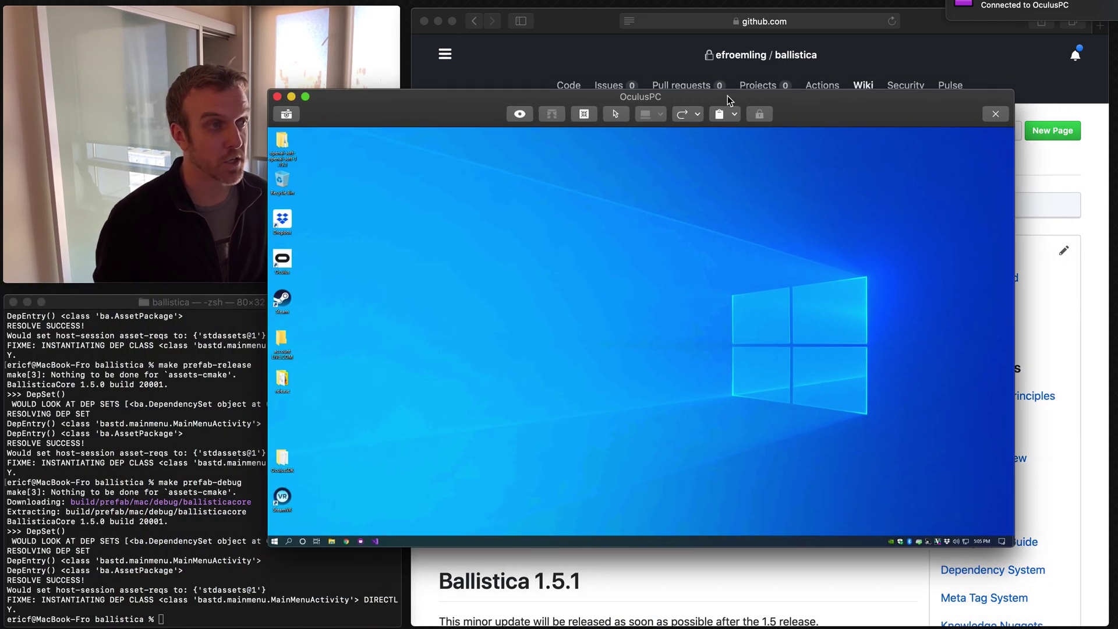
Open an Ubuntu 18.04 LTS terminal on the remote Windows PC and move it toward the middle of the desktop.
{"action": "left_click", "coordinate": [275, 540]}
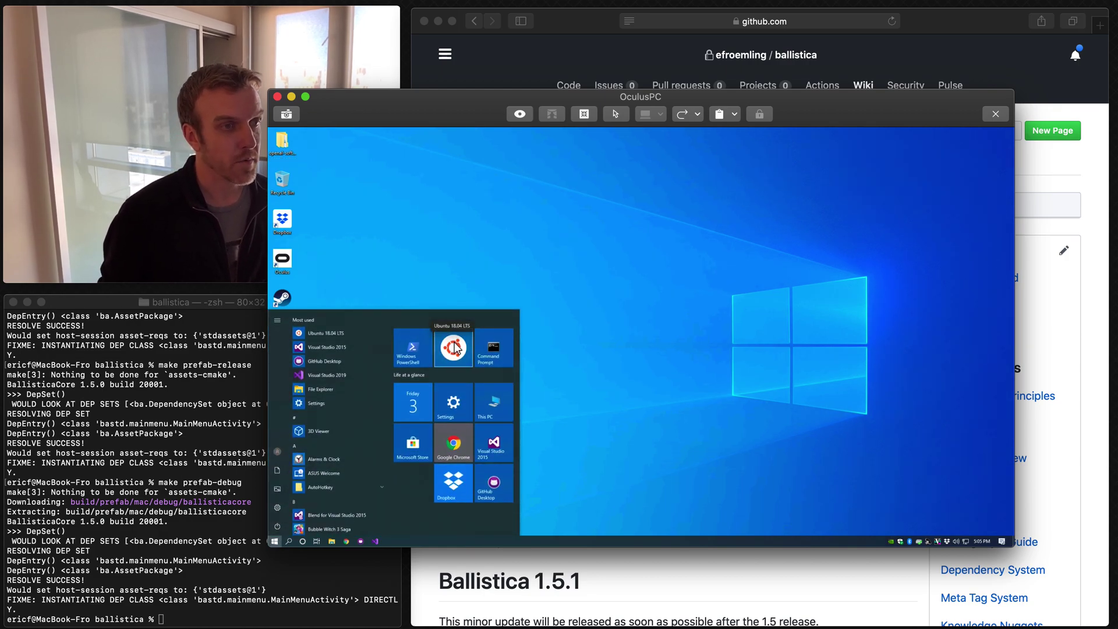
{"action": "left_click", "coordinate": [455, 346]}
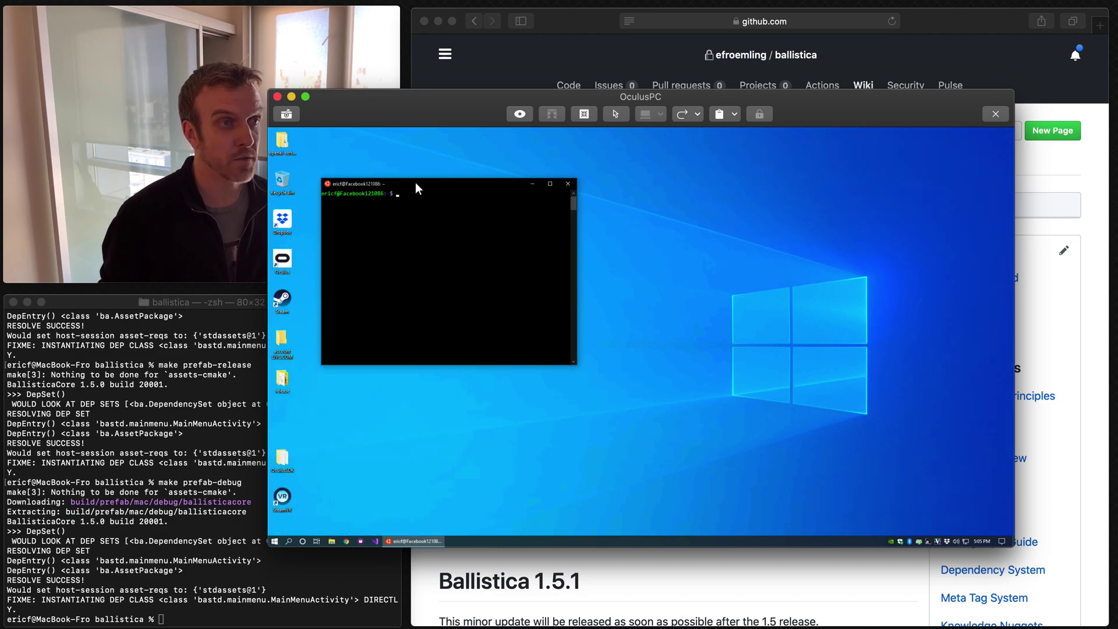
{"action": "left_click_drag", "start_coordinate": [414, 182], "coordinate": [569, 206]}
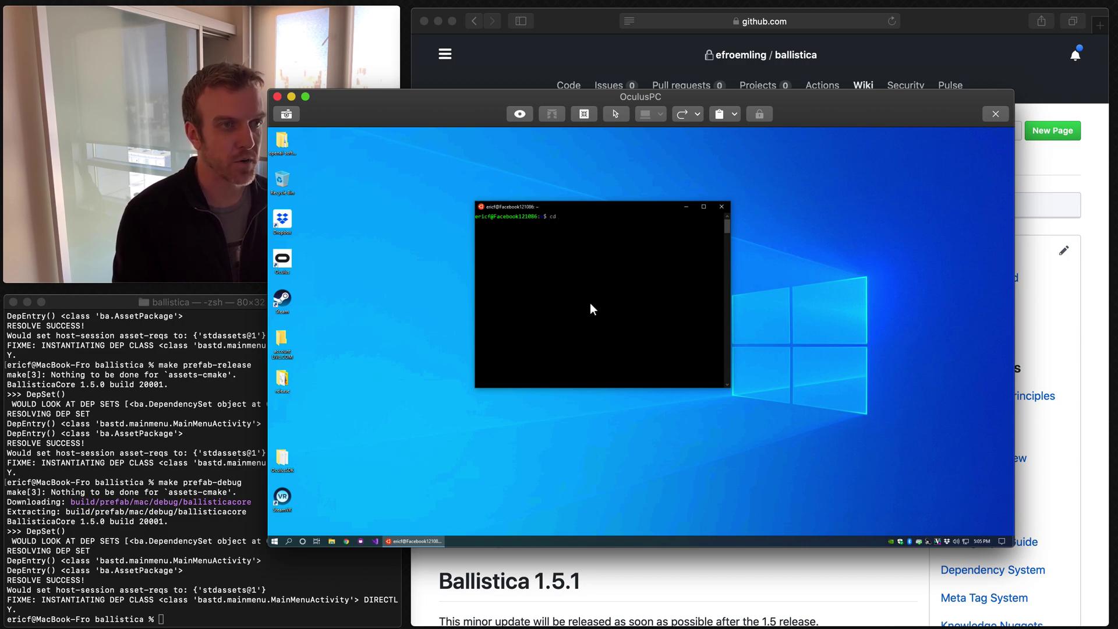
Change into the ballistica directory in the Ubuntu terminal and list its contents.
{"action": "type", "text": "d"}
{"action": "key", "text": "BackSpace"}
{"action": "type", "text": "b"}
{"action": "key", "text": "Tab"}
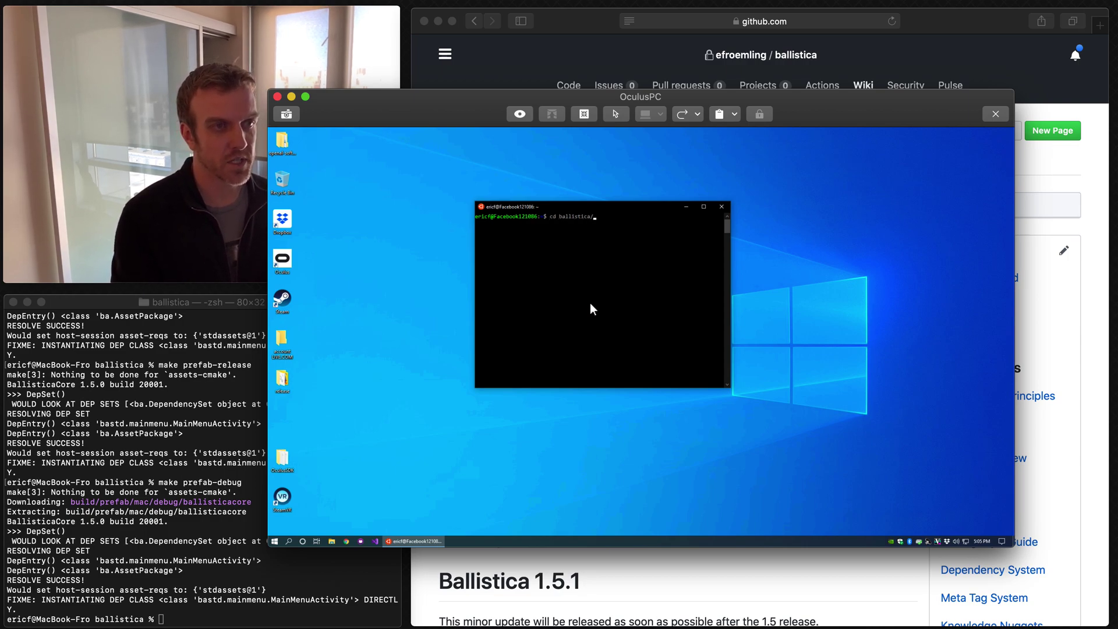
{"action": "key", "text": "Return"}
{"action": "type", "text": "ls"}
{"action": "key", "text": "Return"}
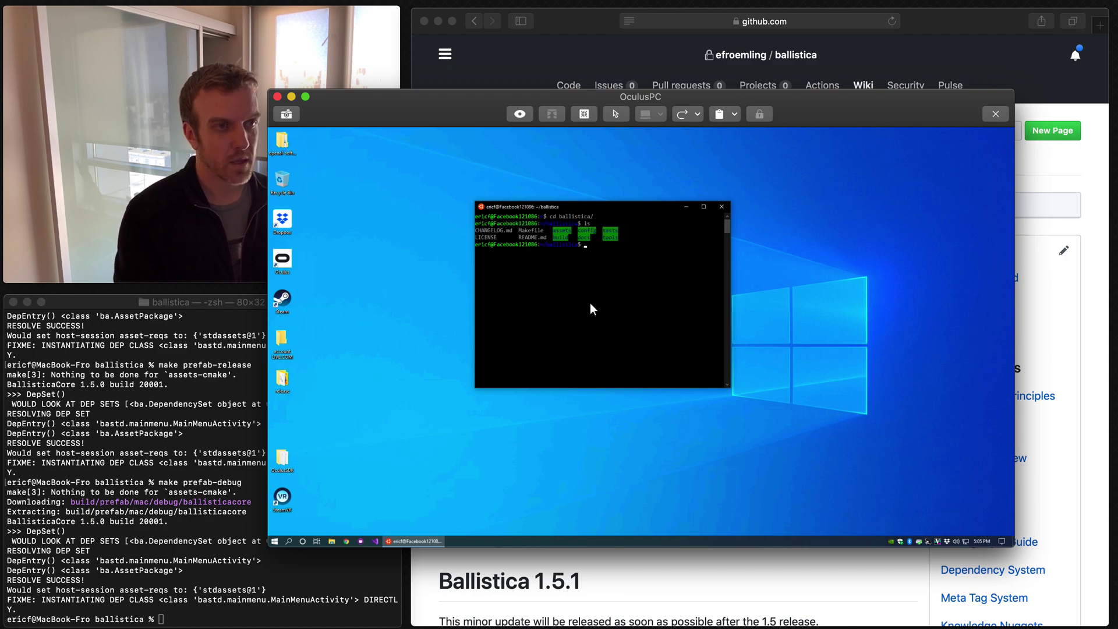
Run make prefab-release in the Ubuntu terminal to launch the game's Windows build, and close the BallisticaCore window.
{"action": "type", "text": "make prefab-re"}
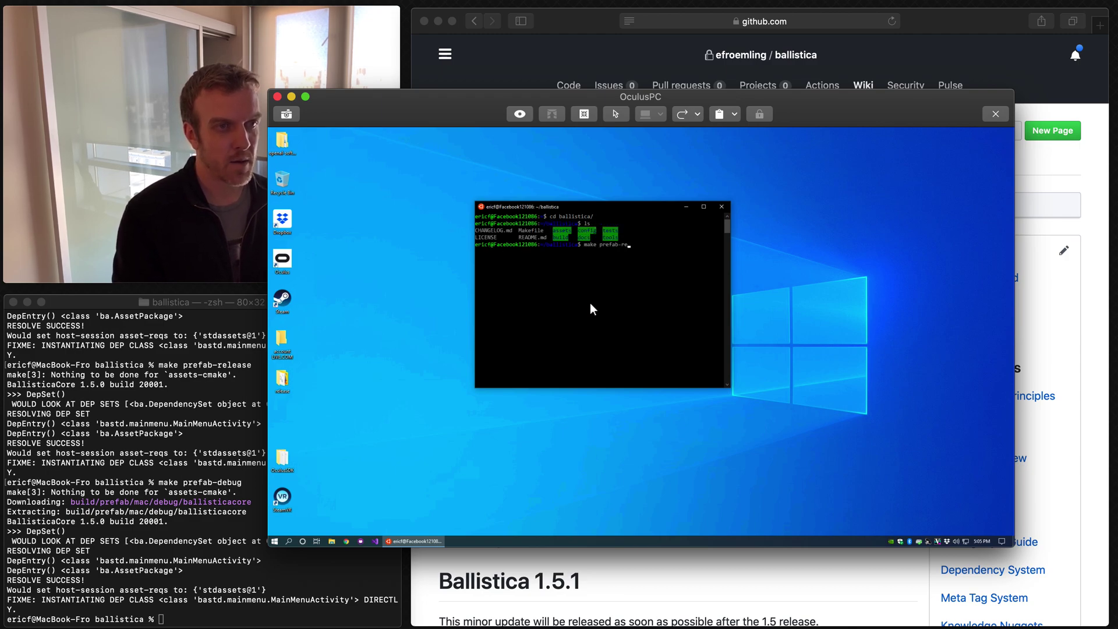
{"action": "type", "text": "lease"}
{"action": "key", "text": "Return"}
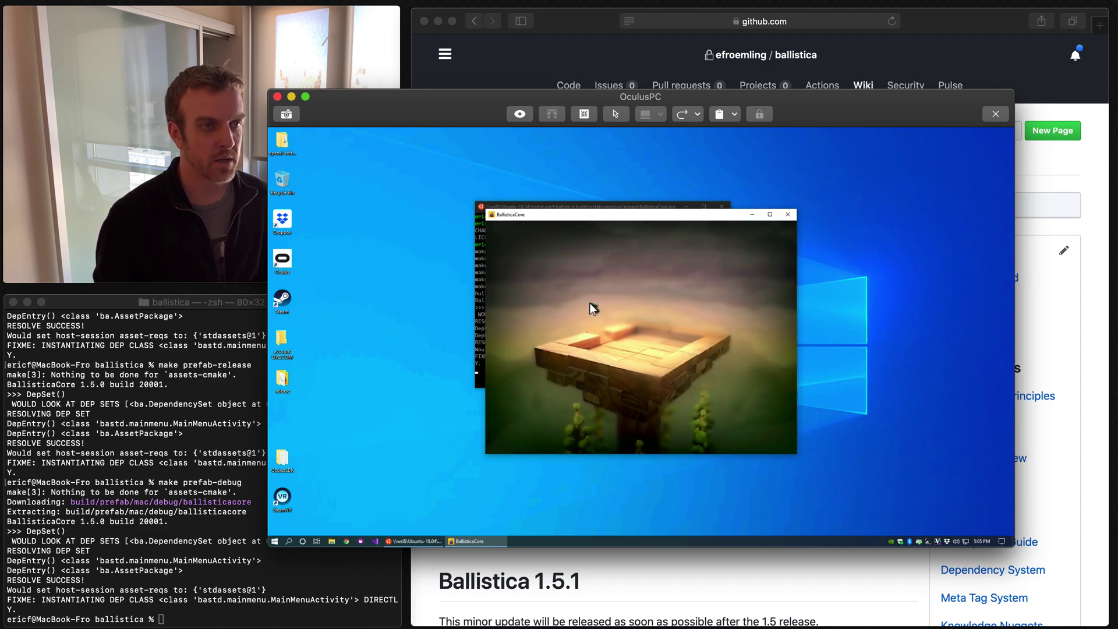
{"action": "left_click", "coordinate": [787, 215]}
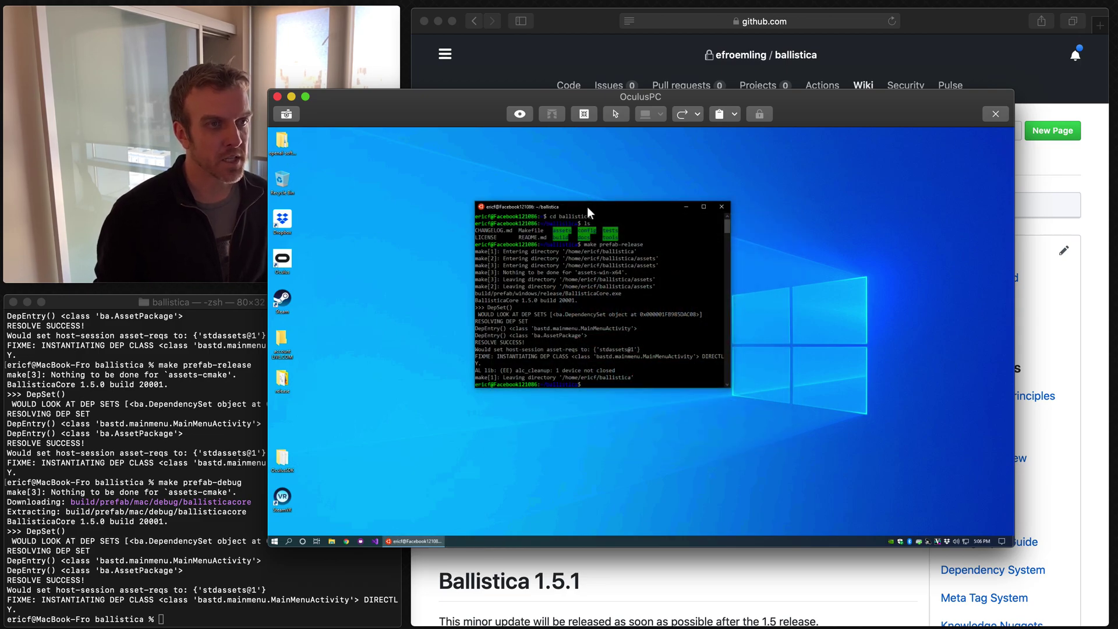
Reposition the Ubuntu terminal and the OculusPC window, and close both to return to the wiki's Roadmap page.
{"action": "left_click_drag", "start_coordinate": [587, 207], "coordinate": [501, 201]}
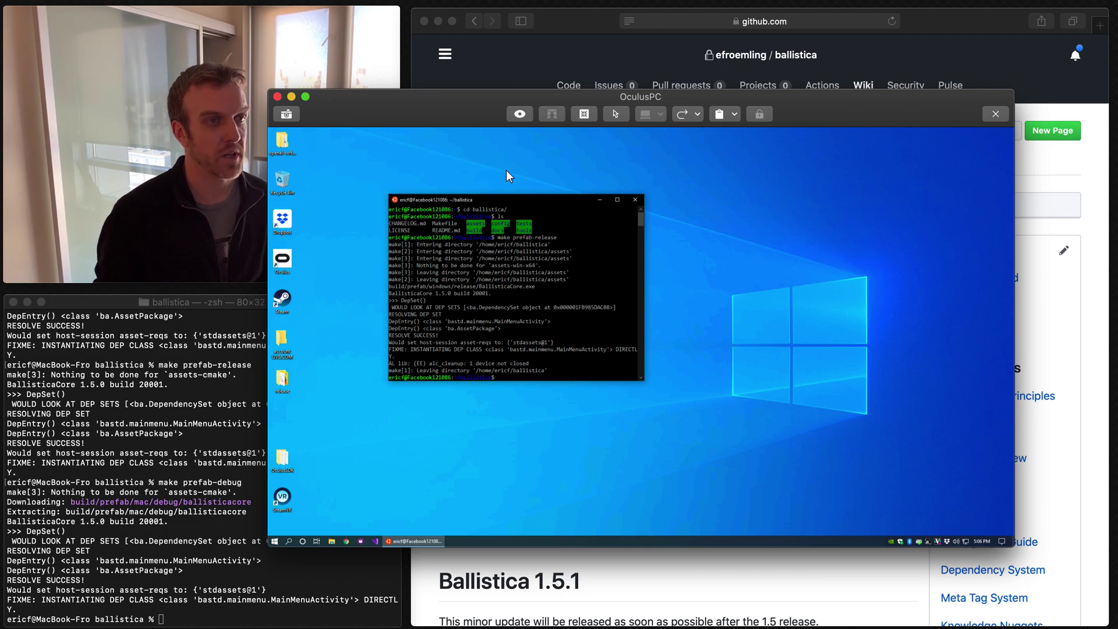
{"action": "left_click_drag", "start_coordinate": [520, 198], "coordinate": [464, 198]}
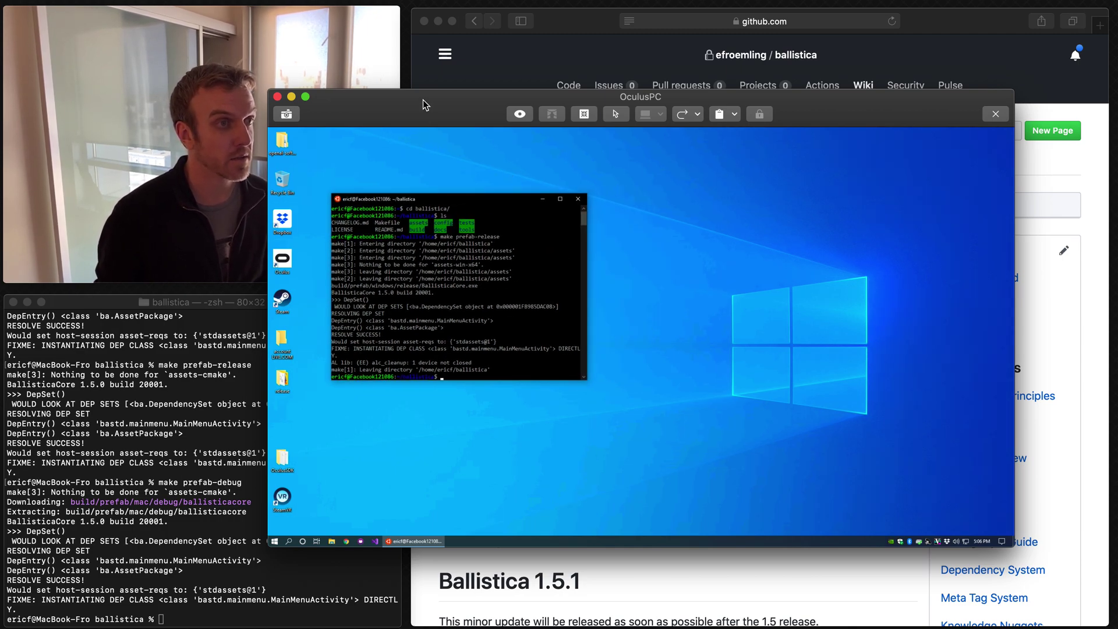
{"action": "left_click_drag", "start_coordinate": [423, 96], "coordinate": [451, 106]}
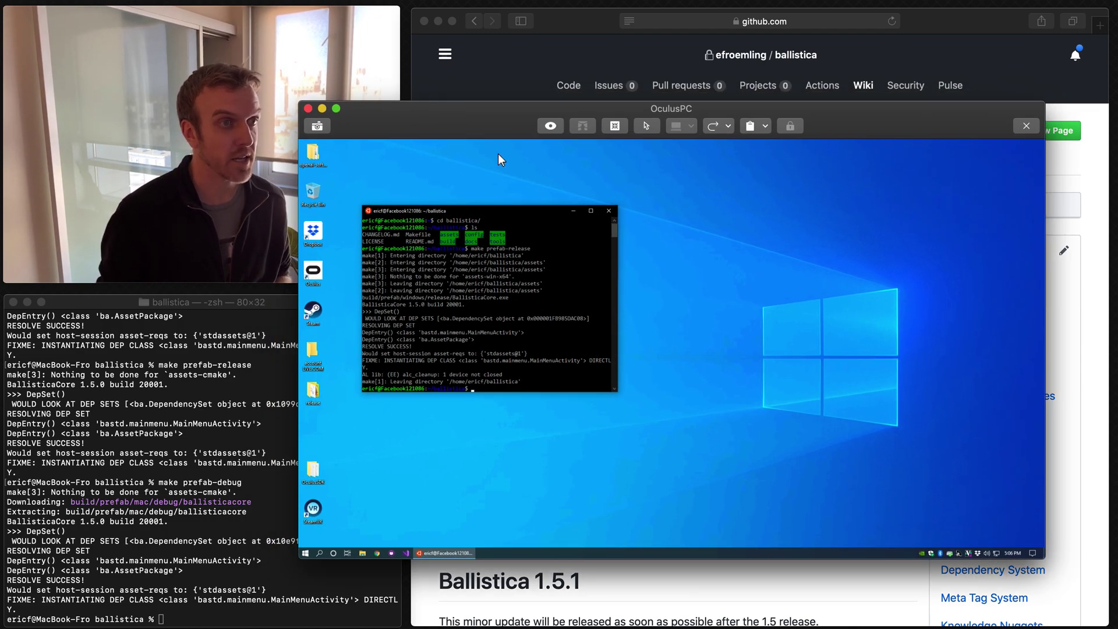
{"action": "left_click", "coordinate": [610, 210]}
{"action": "left_click", "coordinate": [309, 108]}
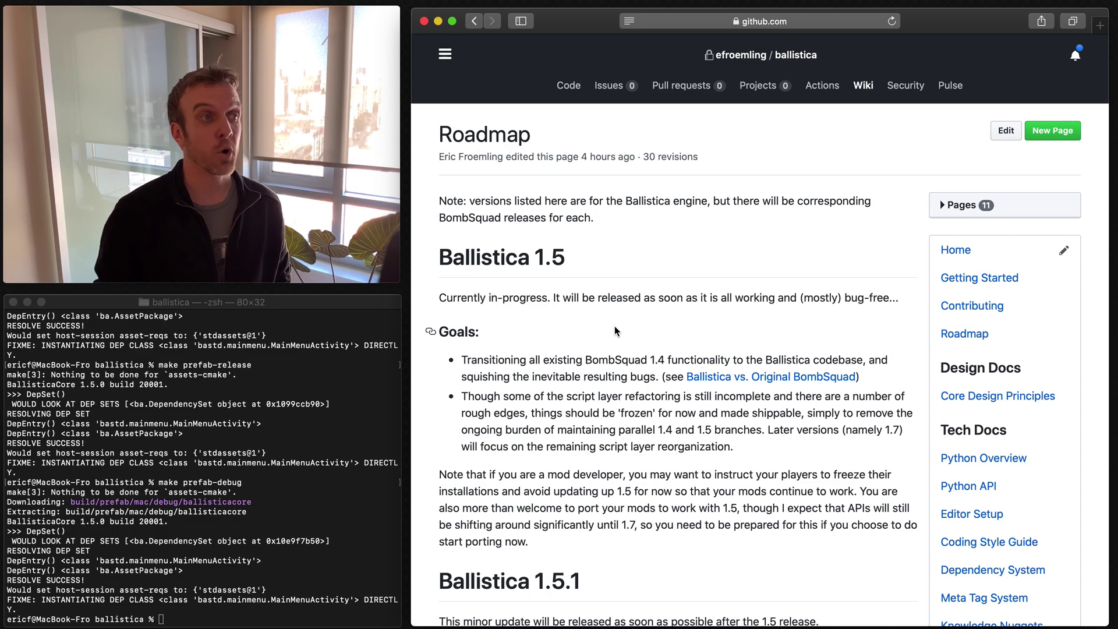
Examine the Ballistica 1.5 section of the Roadmap page, highlighting the version number in its heading.
{"action": "mouse_move", "coordinate": [548, 260]}
{"action": "left_mouse_down"}
{"action": "mouse_move", "coordinate": [535, 260]}
{"action": "mouse_move", "coordinate": [566, 260]}
{"action": "left_mouse_up"}
{"action": "left_click", "coordinate": [617, 283]}
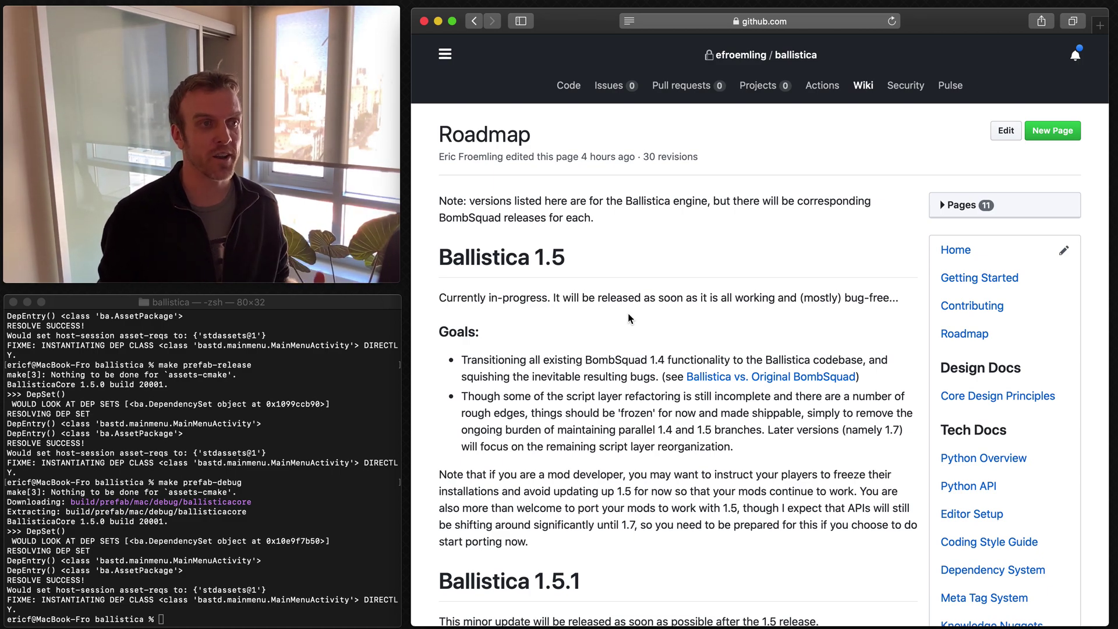
{"action": "scroll", "coordinate": [624, 268], "scroll_direction": "down", "scroll_amount": 1}
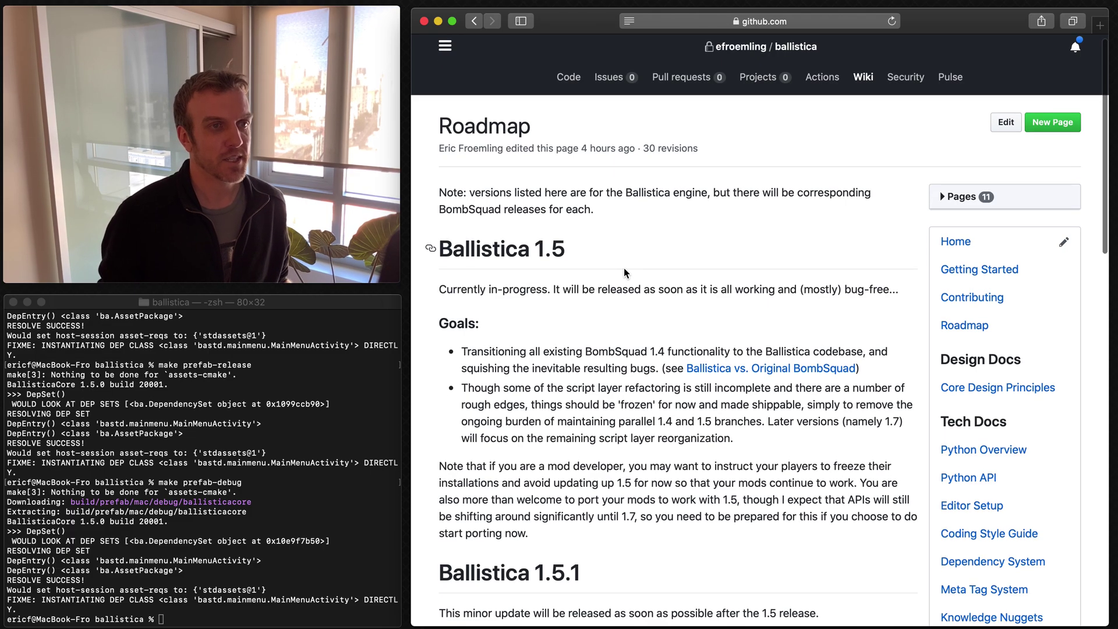
{"action": "left_click_drag", "start_coordinate": [568, 254], "coordinate": [538, 254]}
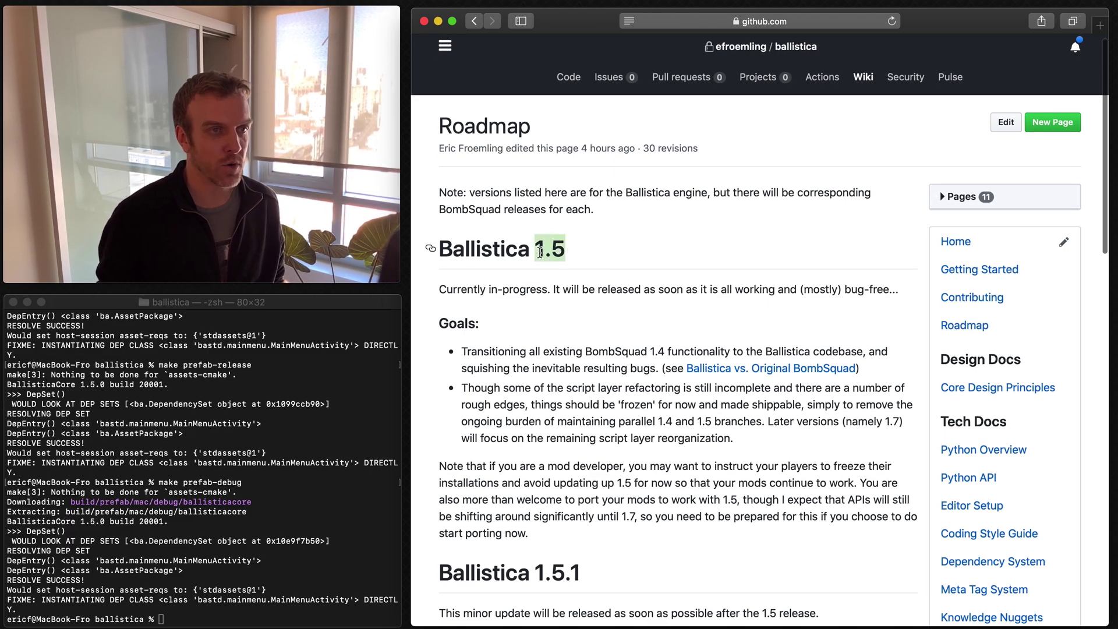
{"action": "left_click", "coordinate": [612, 250]}
{"action": "scroll", "coordinate": [610, 284], "scroll_direction": "down", "scroll_amount": 5}
{"action": "scroll", "coordinate": [609, 300], "scroll_direction": "up", "scroll_amount": 2}
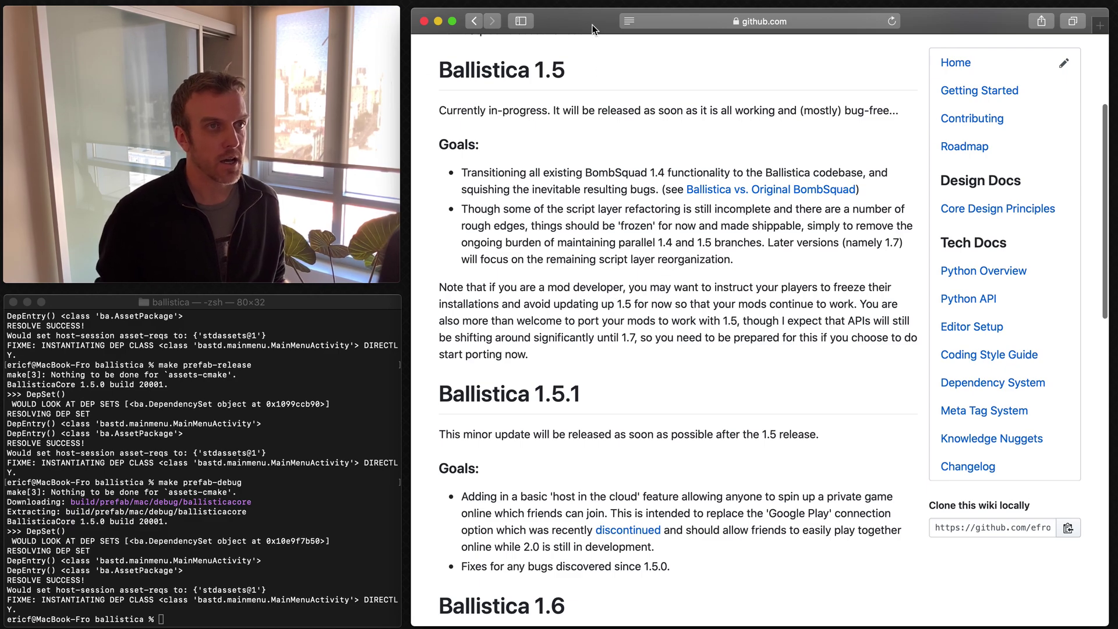
Read through the Roadmap sections for Ballistica 1.5.1, 1.6, 1.7 and 2.0.
{"action": "scroll", "coordinate": [634, 302], "scroll_direction": "down", "scroll_amount": 1}
{"action": "scroll", "coordinate": [634, 299], "scroll_direction": "down", "scroll_amount": 7}
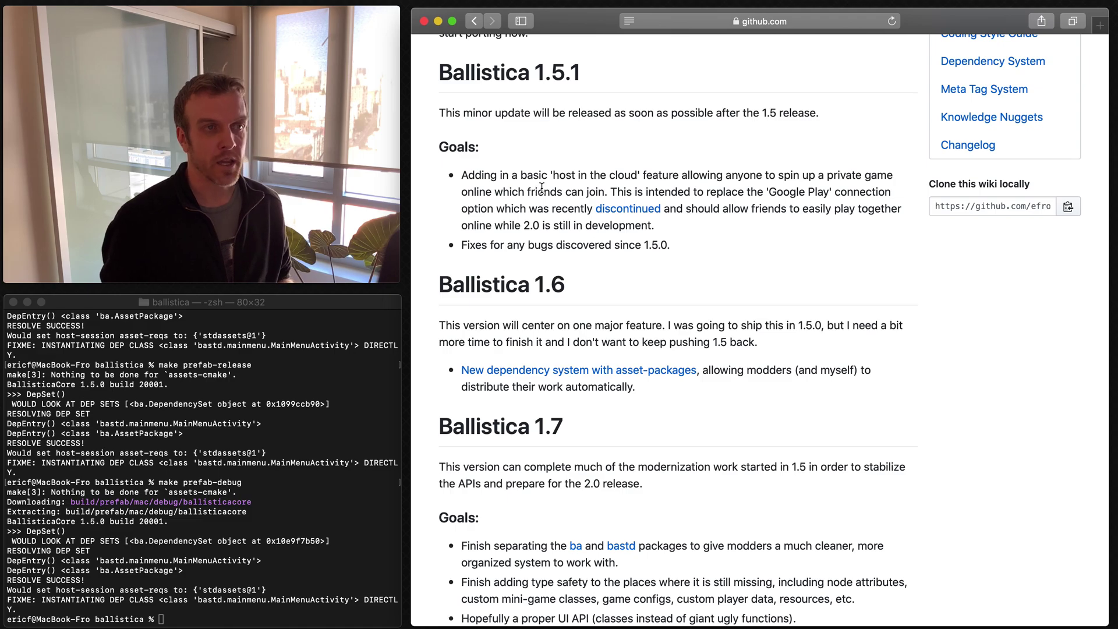
{"action": "scroll", "coordinate": [526, 309], "scroll_direction": "down", "scroll_amount": 3}
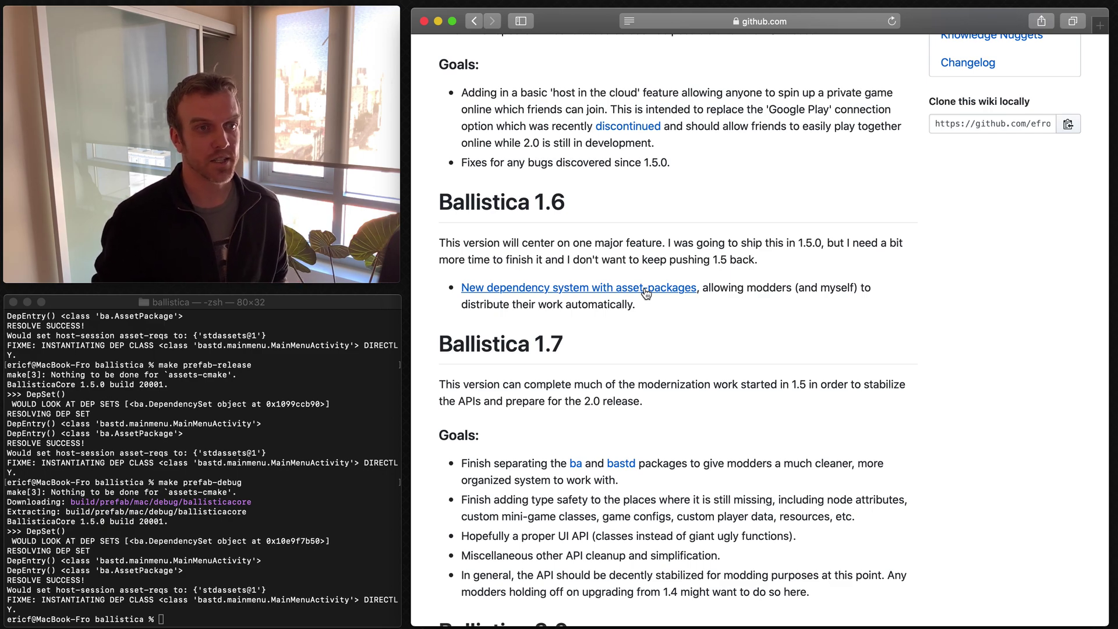
{"action": "scroll", "coordinate": [647, 293], "scroll_direction": "down", "scroll_amount": 5}
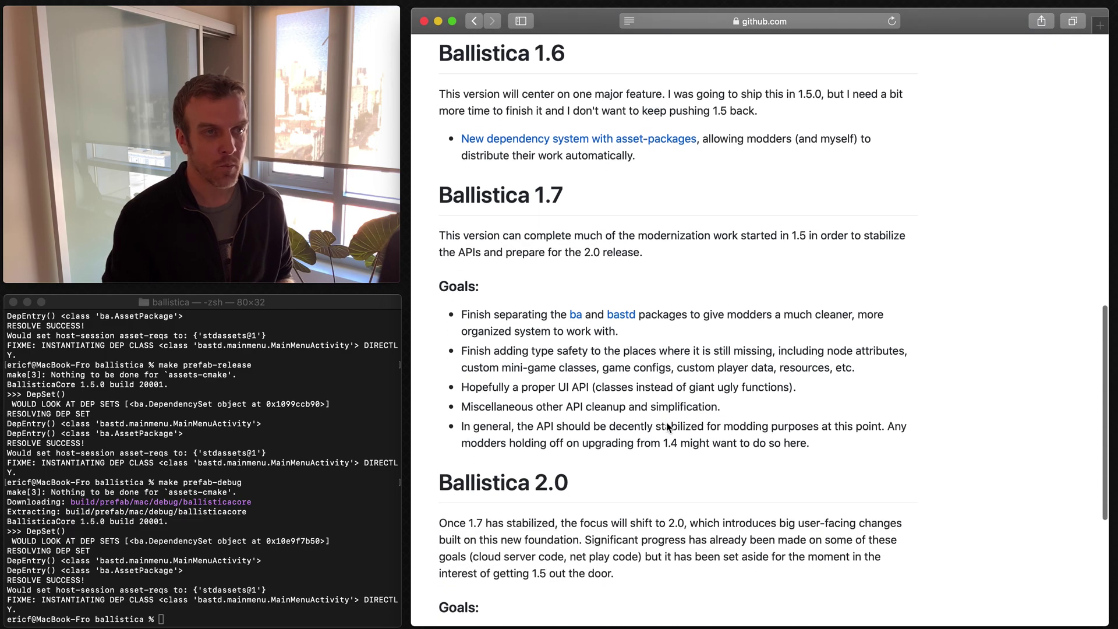
{"action": "scroll", "coordinate": [591, 294], "scroll_direction": "down", "scroll_amount": 6}
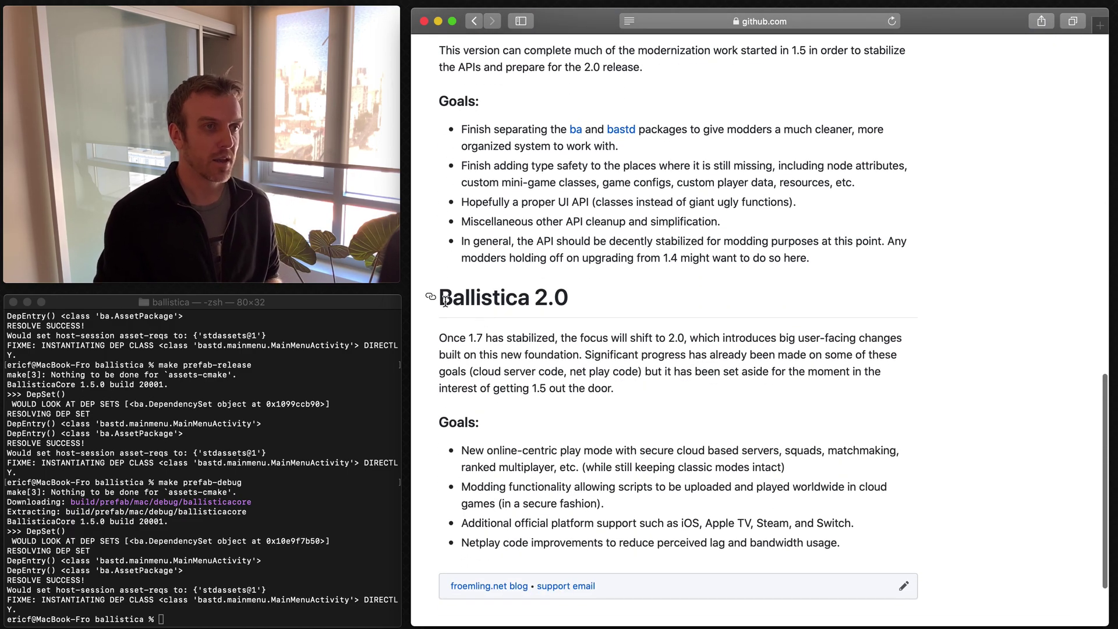
{"action": "scroll", "coordinate": [608, 533], "scroll_direction": "down", "scroll_amount": 2}
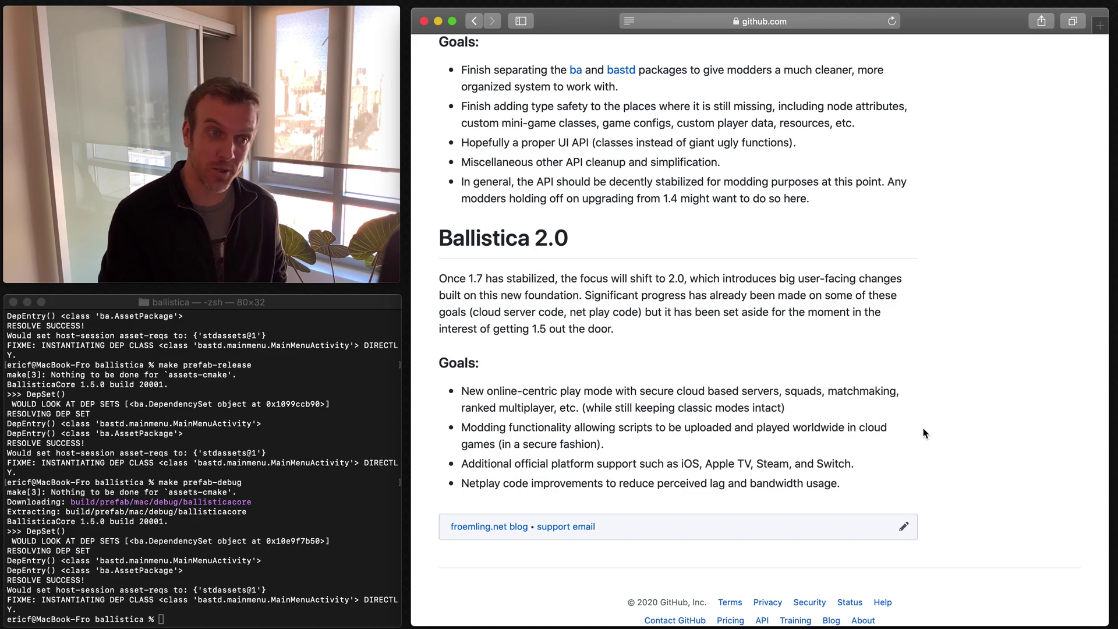
Return to the beginning of the Roadmap page and open the wiki's Home page.
{"action": "scroll", "coordinate": [938, 451], "scroll_direction": "up", "scroll_amount": 2}
{"action": "scroll", "coordinate": [938, 451], "scroll_direction": "up", "scroll_amount": 10}
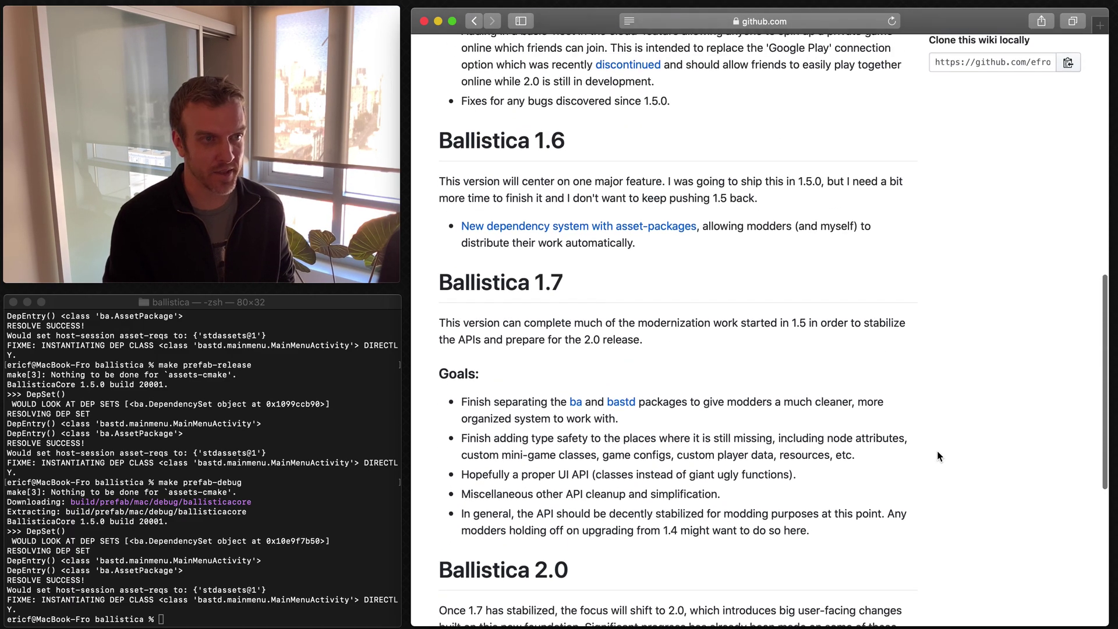
{"action": "scroll", "coordinate": [909, 456], "scroll_direction": "up", "scroll_amount": 5}
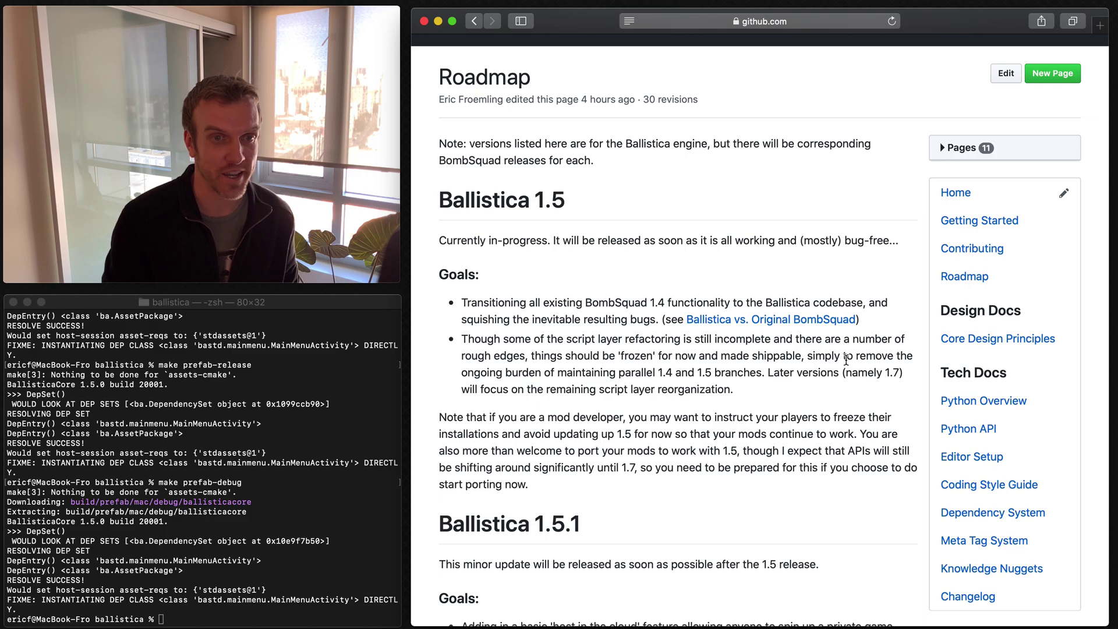
{"action": "scroll", "coordinate": [894, 436], "scroll_direction": "down", "scroll_amount": 1}
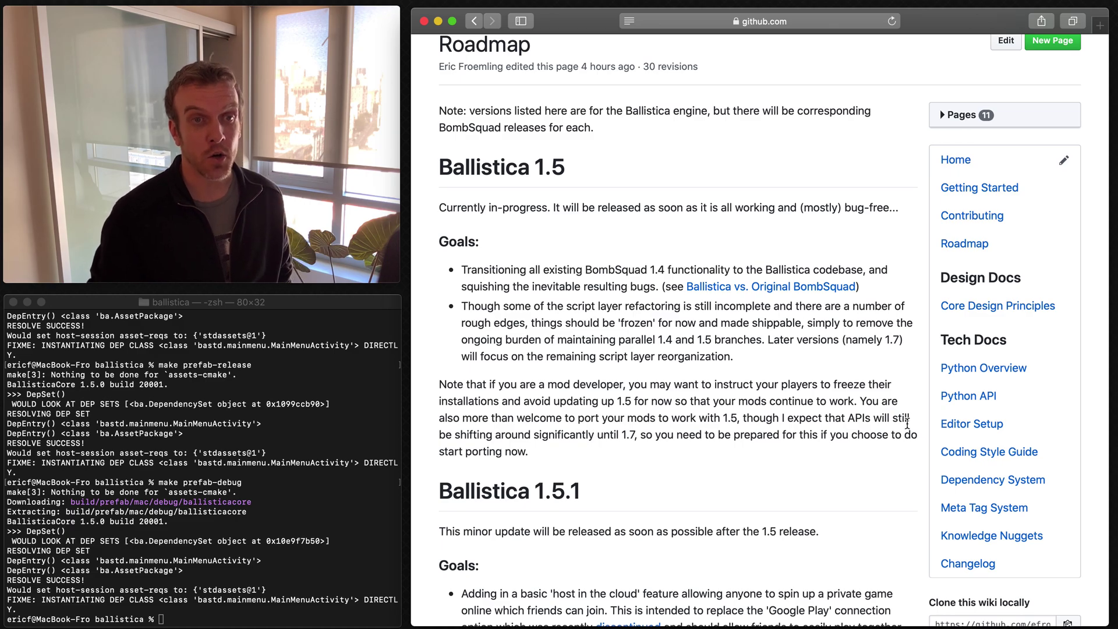
{"action": "scroll", "coordinate": [908, 401], "scroll_direction": "up", "scroll_amount": 3}
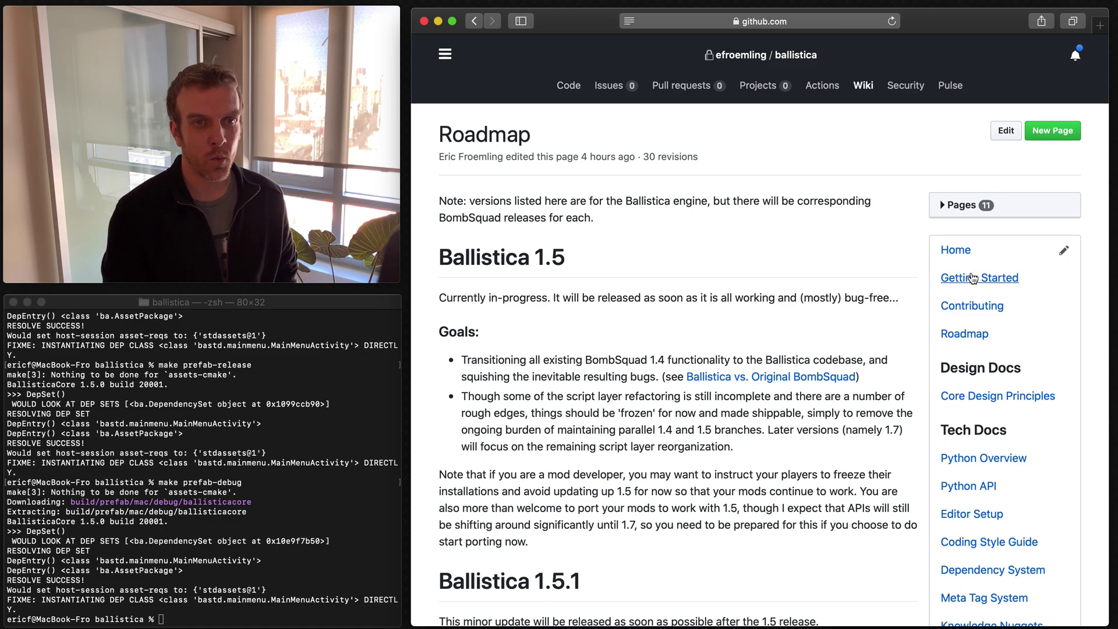
{"action": "left_click", "coordinate": [962, 256]}
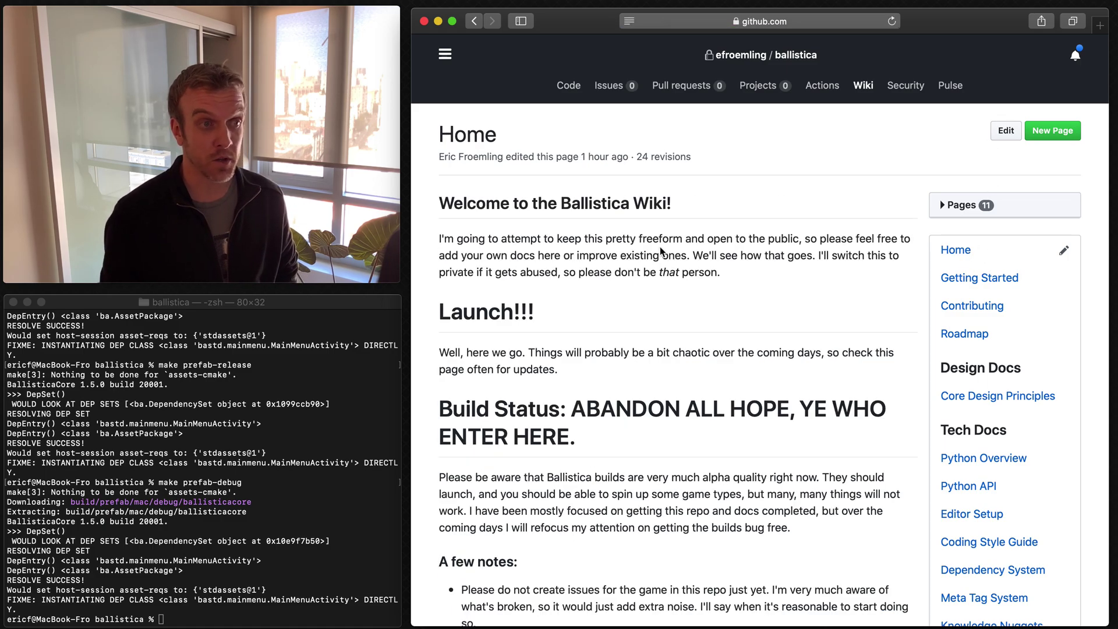
Review the Home page's build status, notes and Questions / Answers section, and return toward the start of the page.
{"action": "scroll", "coordinate": [627, 268], "scroll_direction": "down", "scroll_amount": 5}
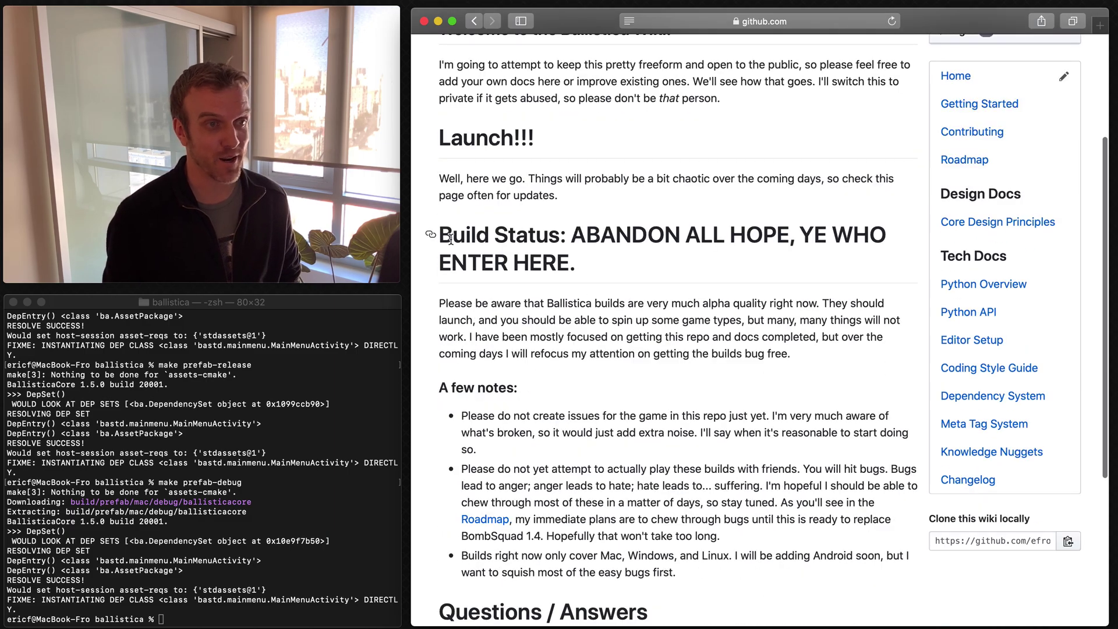
{"action": "scroll", "coordinate": [624, 365], "scroll_direction": "down", "scroll_amount": 7}
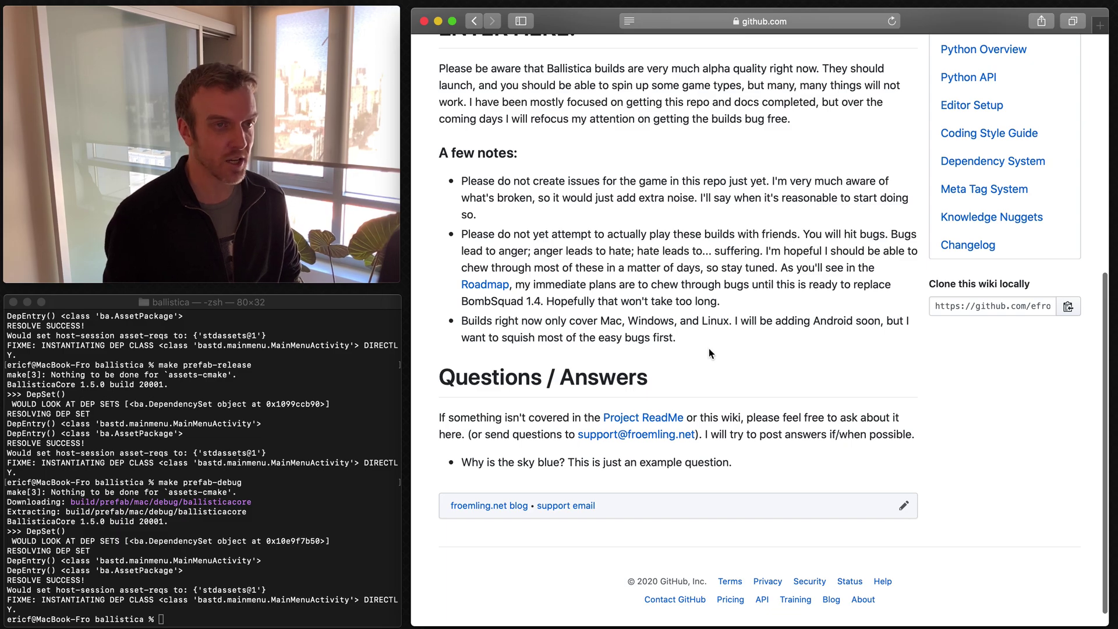
{"action": "scroll", "coordinate": [708, 349], "scroll_direction": "up", "scroll_amount": 1}
{"action": "scroll", "coordinate": [708, 348], "scroll_direction": "up", "scroll_amount": 1}
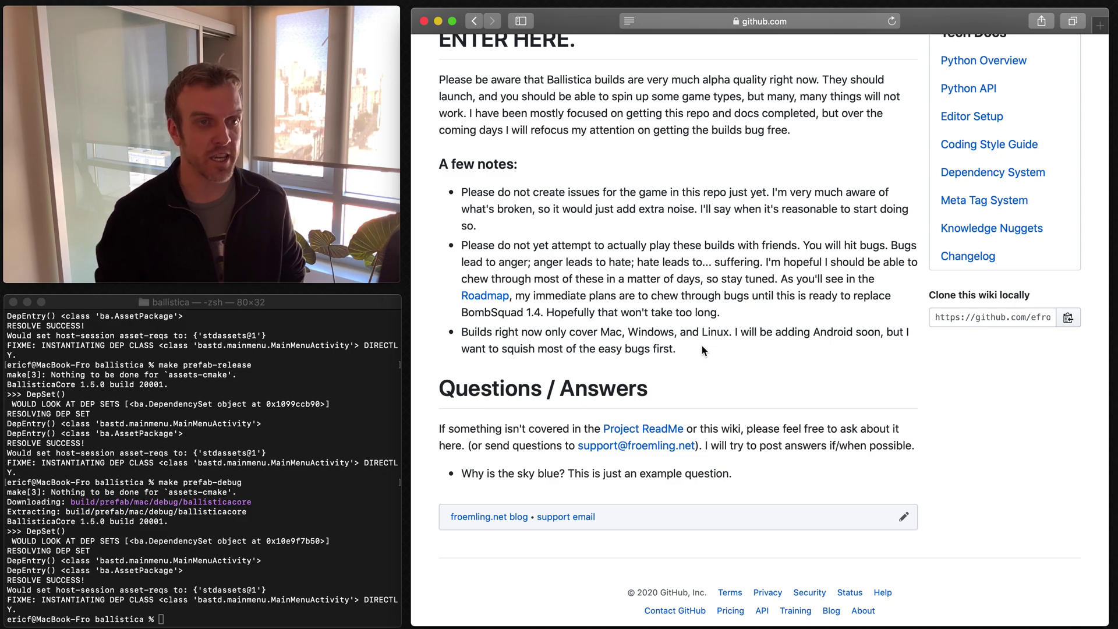
{"action": "scroll", "coordinate": [715, 400], "scroll_direction": "up", "scroll_amount": 5}
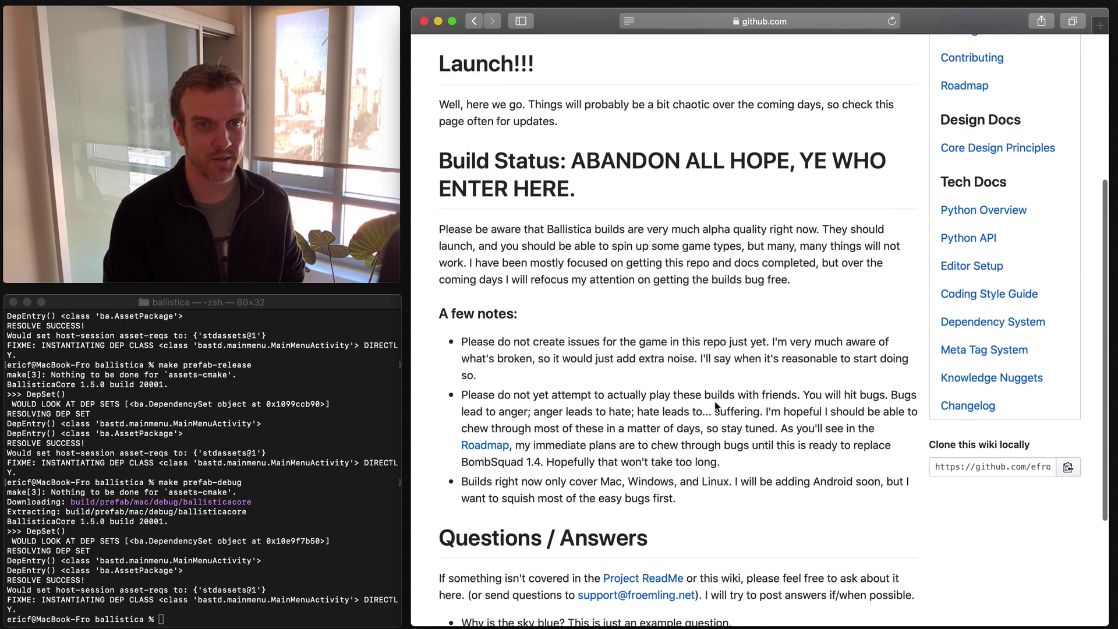
{"action": "scroll", "coordinate": [714, 401], "scroll_direction": "up", "scroll_amount": 2}
{"action": "scroll", "coordinate": [725, 431], "scroll_direction": "down", "scroll_amount": 2}
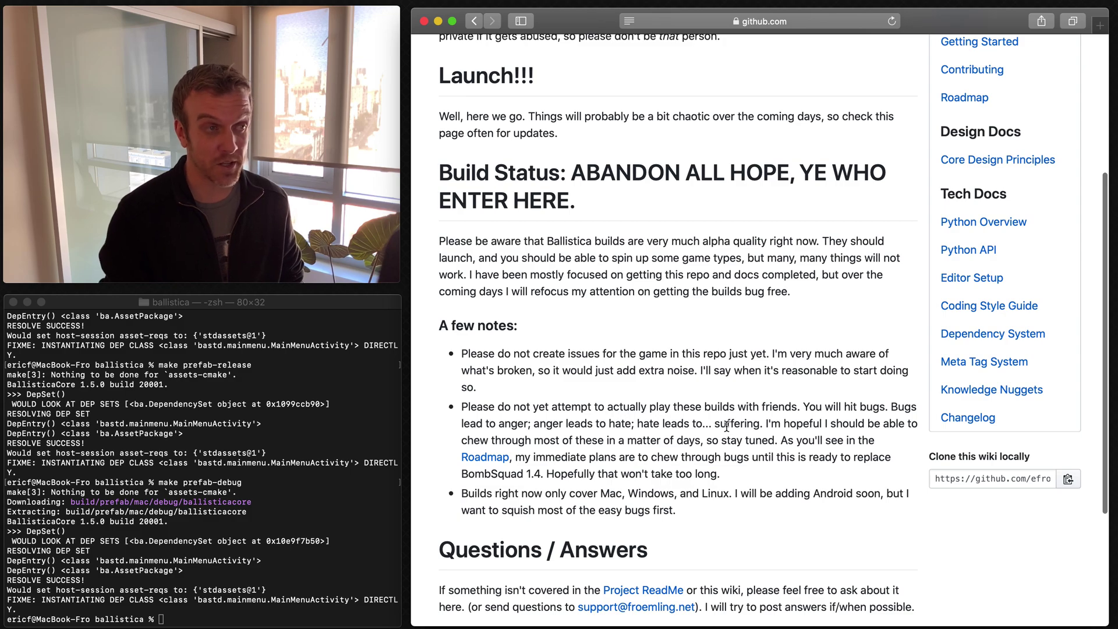
{"action": "scroll", "coordinate": [726, 426], "scroll_direction": "down", "scroll_amount": 1}
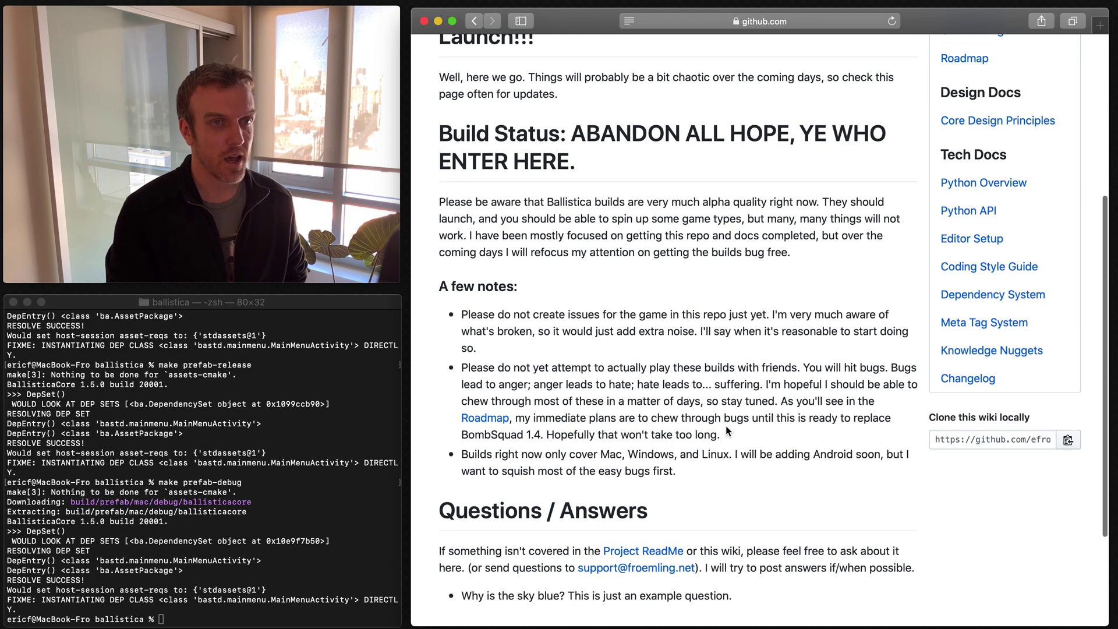
{"action": "scroll", "coordinate": [726, 426], "scroll_direction": "up", "scroll_amount": 4}
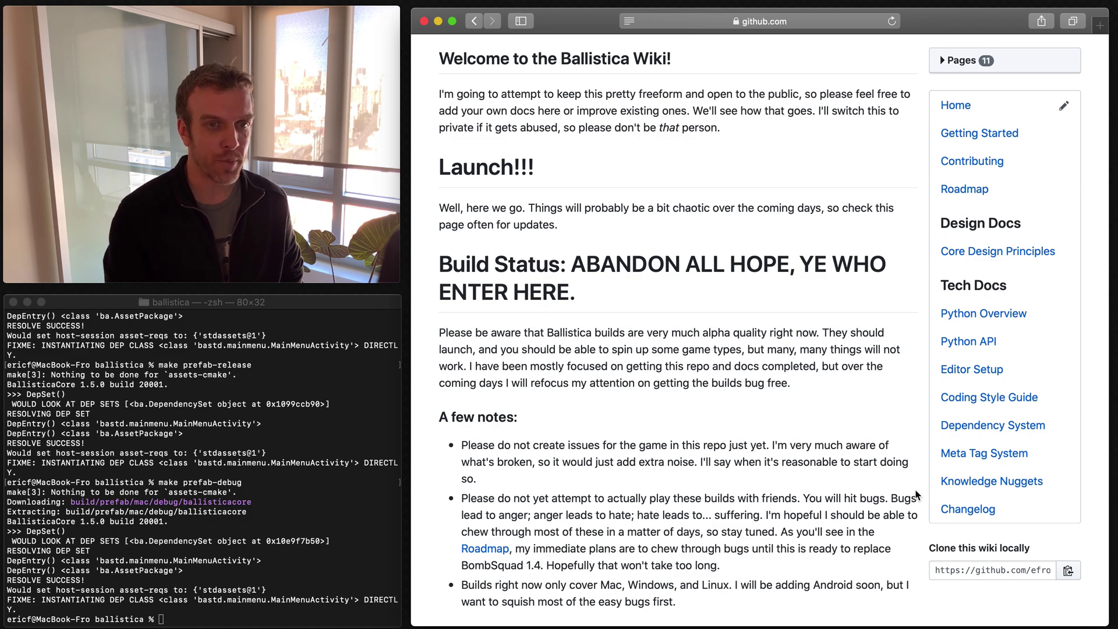
{"action": "scroll", "coordinate": [914, 498], "scroll_direction": "down", "scroll_amount": 5}
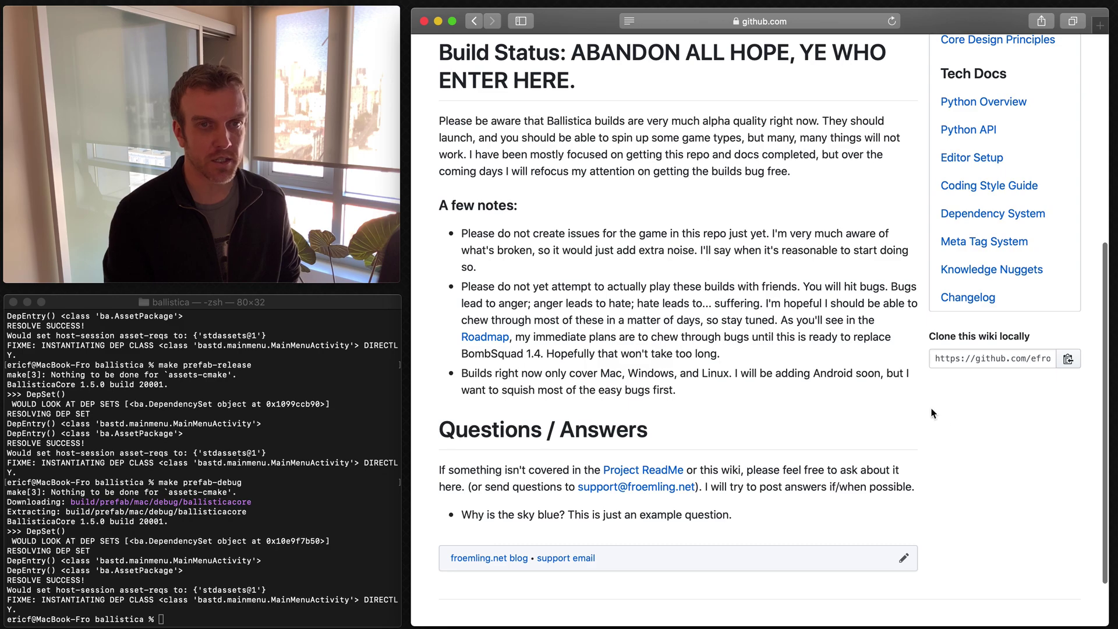
{"action": "scroll", "coordinate": [924, 403], "scroll_direction": "up", "scroll_amount": 3}
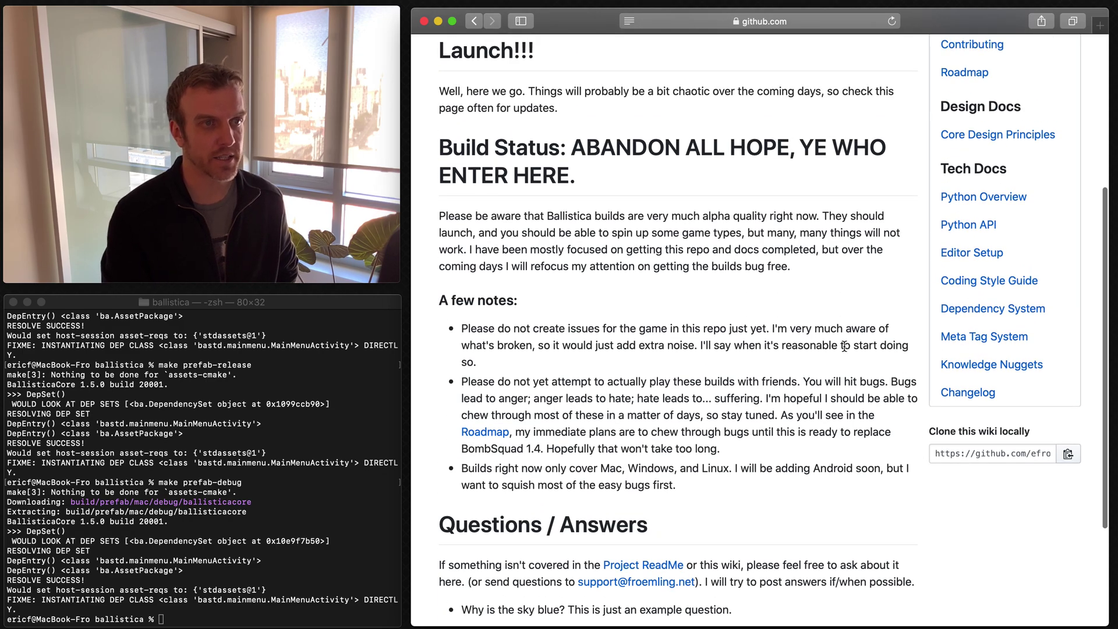
{"action": "scroll", "coordinate": [845, 346], "scroll_direction": "up", "scroll_amount": 5}
{"action": "scroll", "coordinate": [844, 346], "scroll_direction": "up", "scroll_amount": 1}
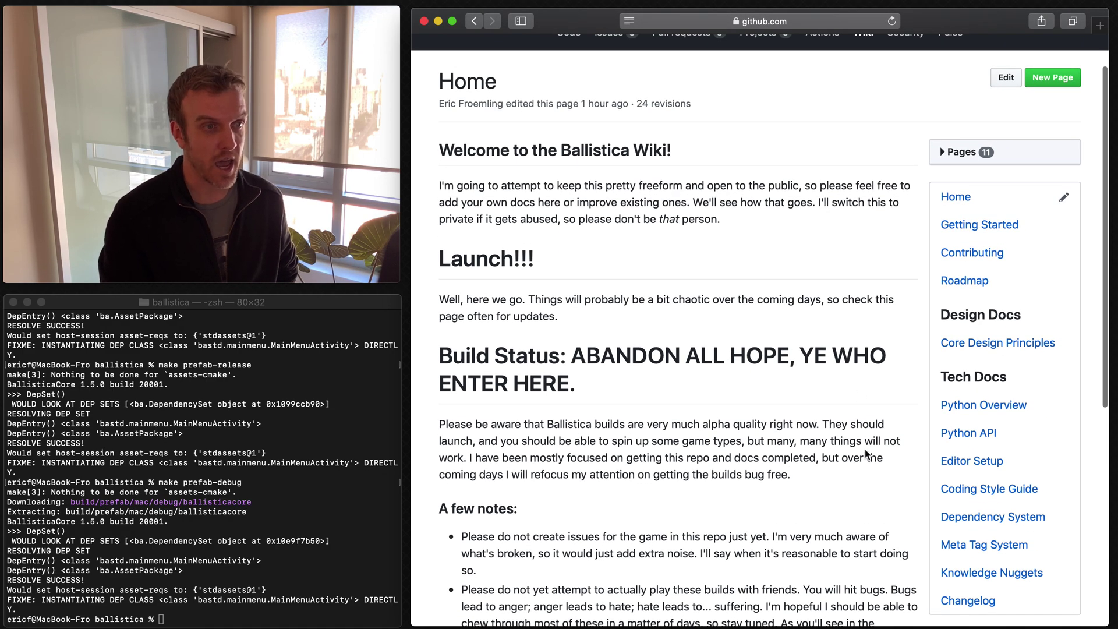